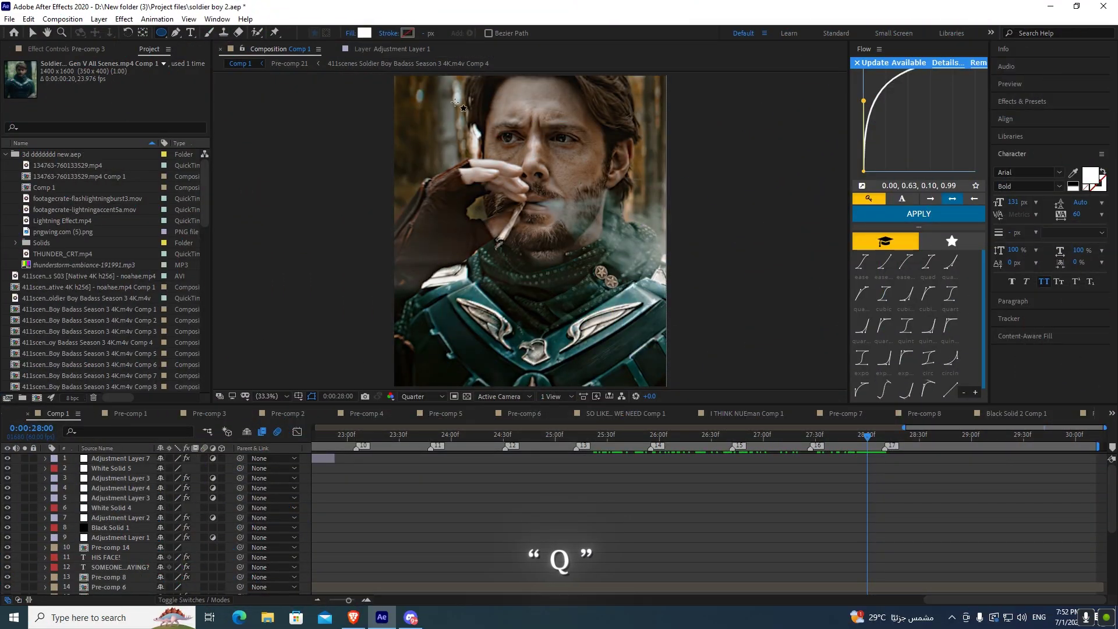
# - Draw a white circle over the footage at 0:00:28:00 and align it to the exact centre of the composition
pyautogui.moveTo(495, 179); pyautogui.dragTo(605, 289)
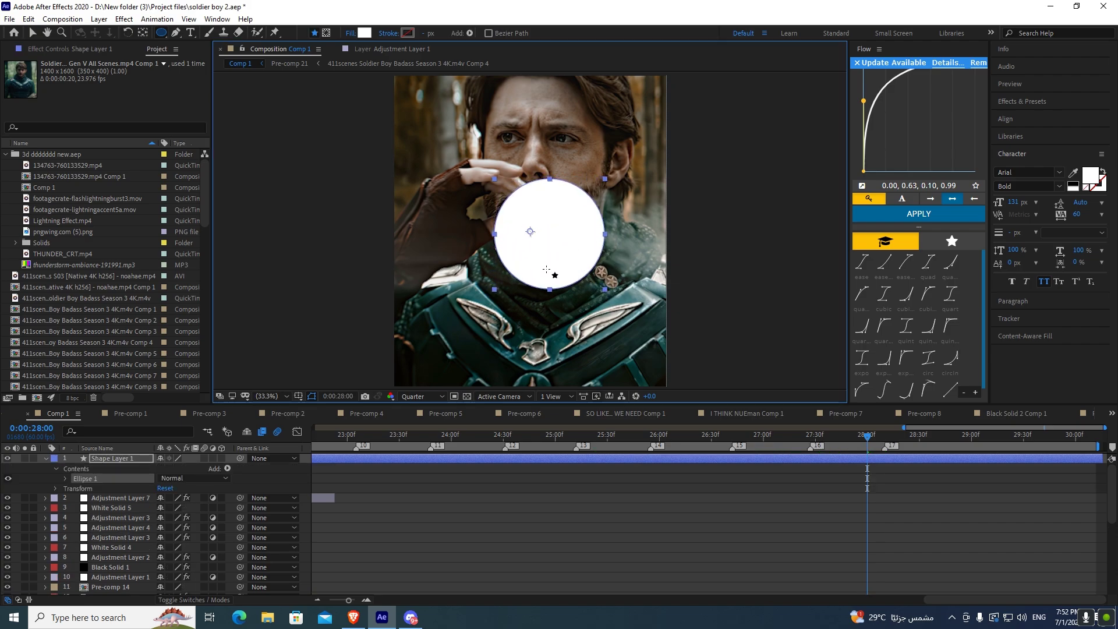
pyautogui.moveTo(574, 240); pyautogui.dragTo(536, 246)
pyautogui.click(1018, 119)
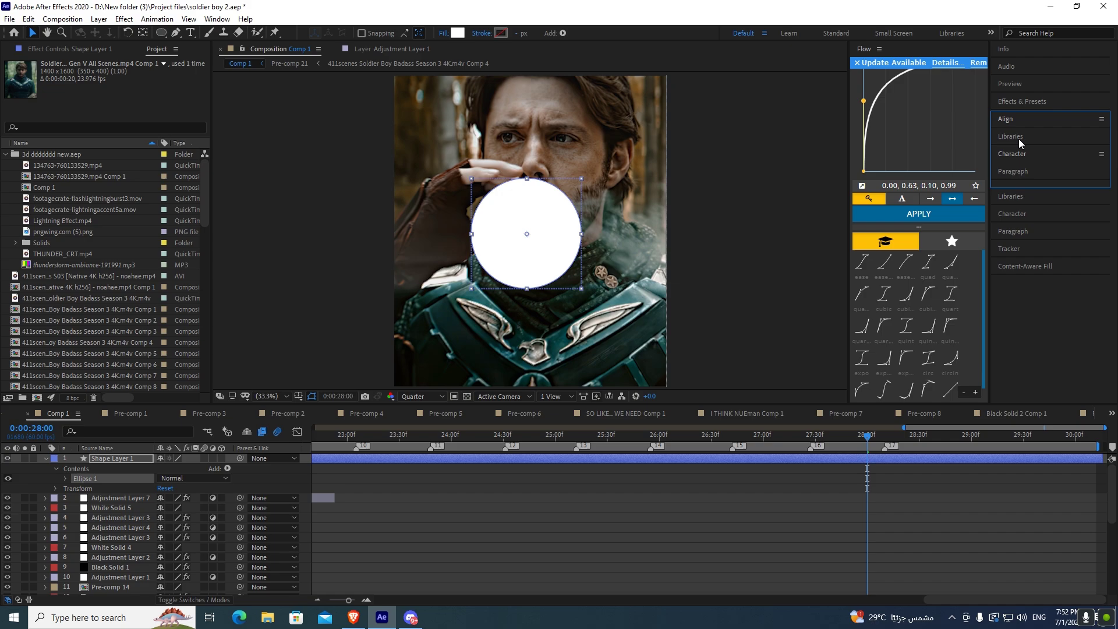
pyautogui.click(1022, 148)
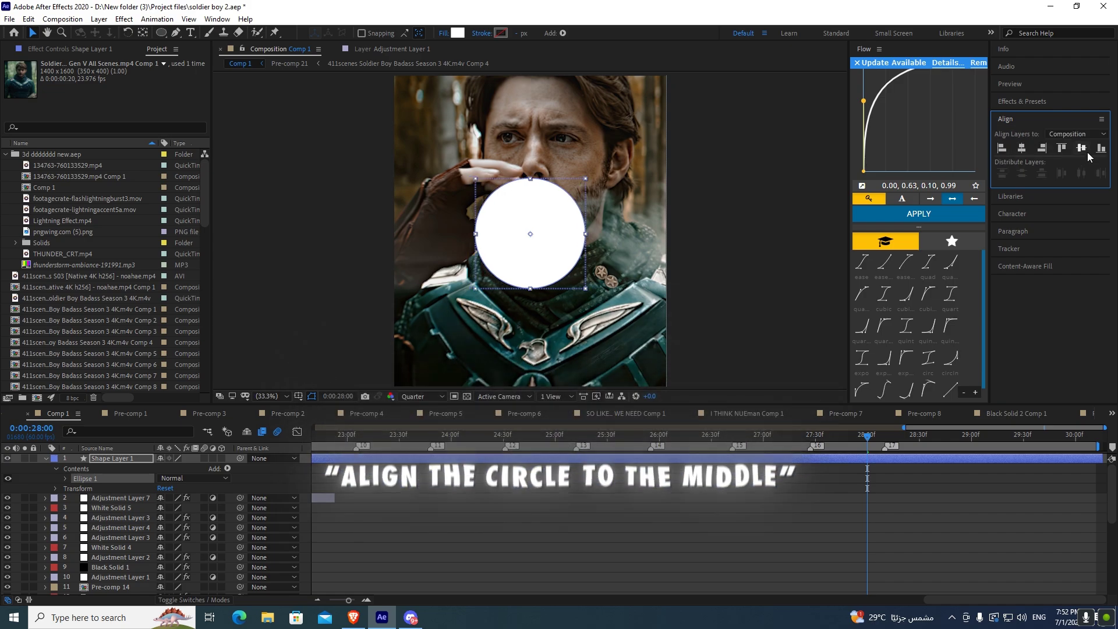
pyautogui.click(1081, 148)
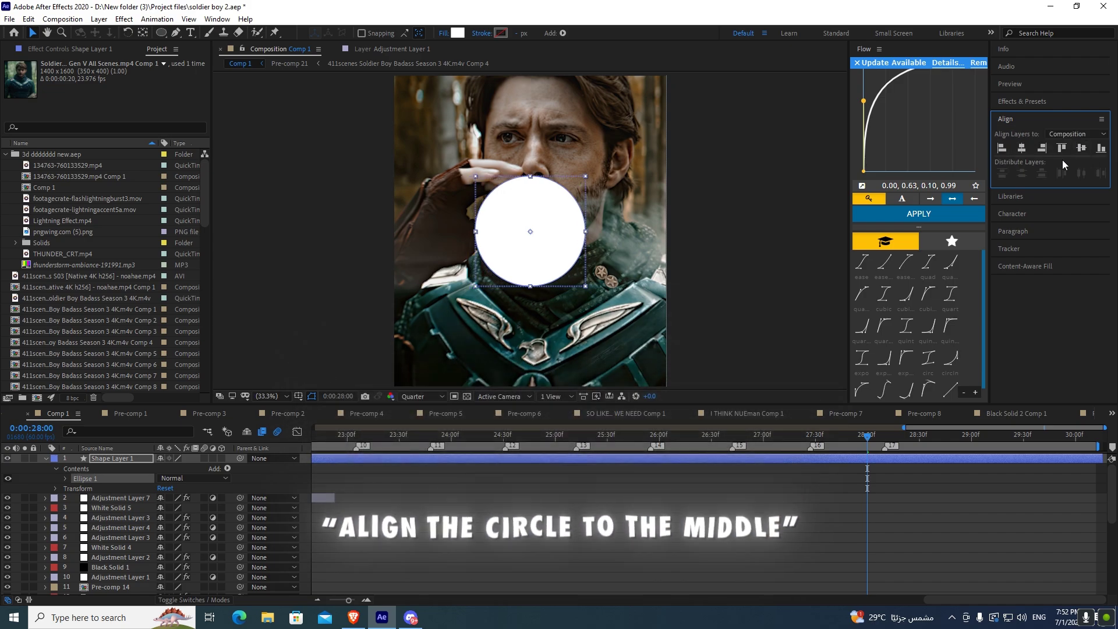
# - Show the proportional grid and move the circle layer's anchor point to the composition centre, with the layer's Scale property revealed and keyframed
pyautogui.click(298, 397)
pyautogui.click(329, 423)
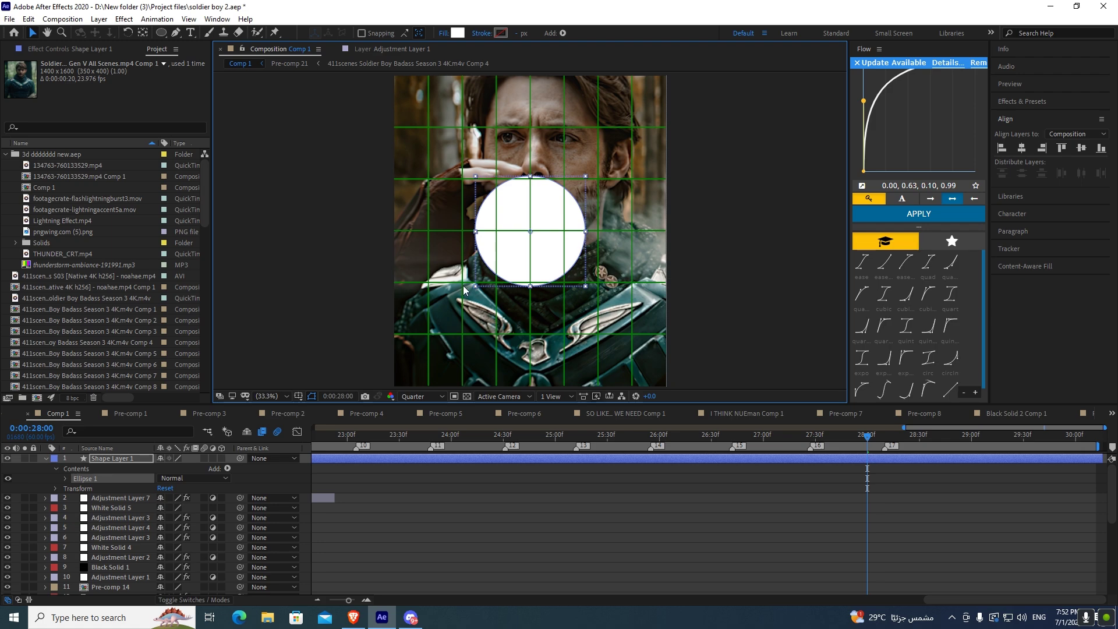
pyautogui.press('s')
pyautogui.press('.')
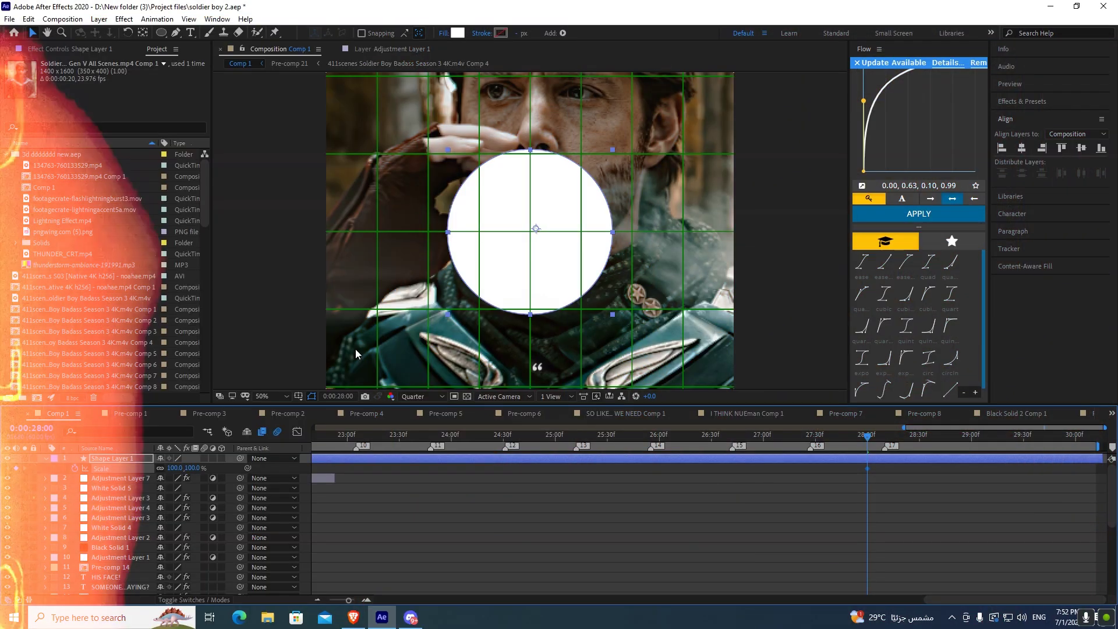
pyautogui.click(143, 33)
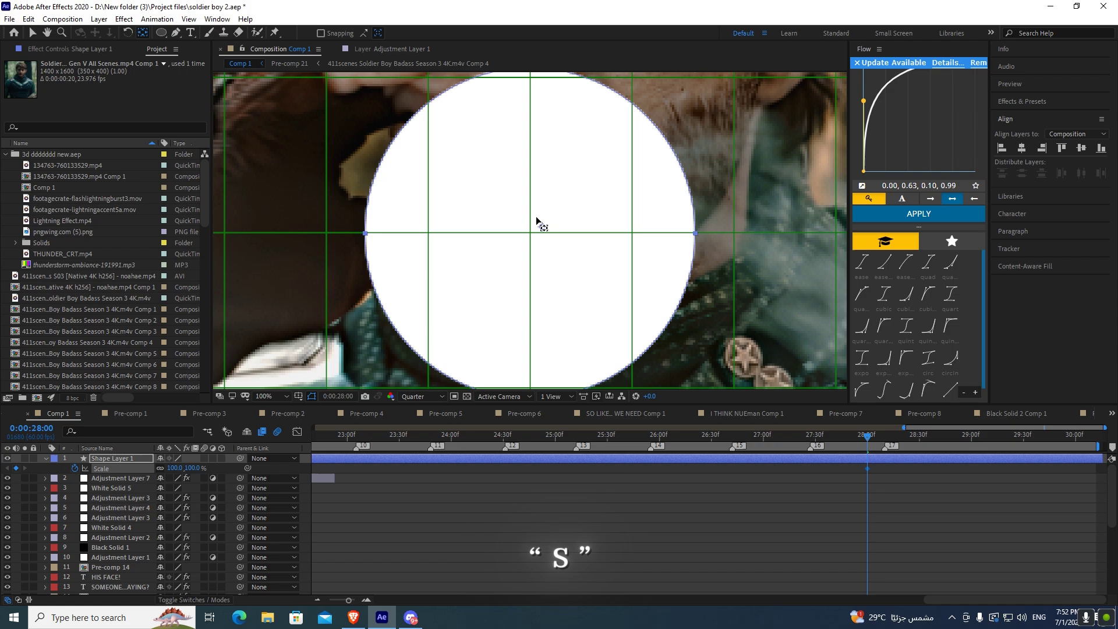
pyautogui.press('.')
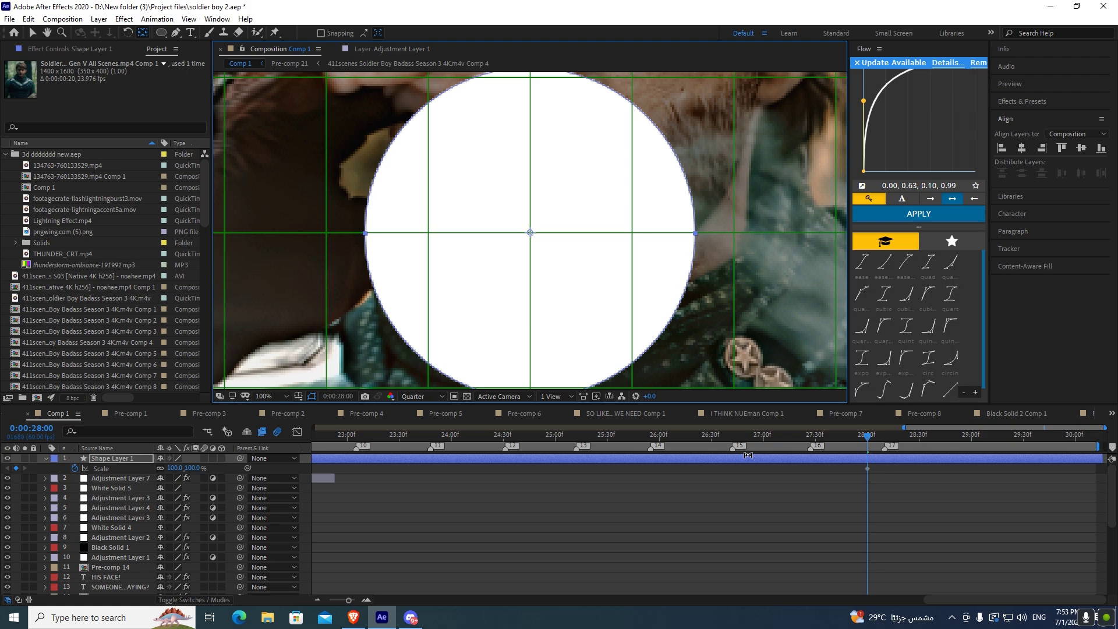
# - Animate the circle's Scale from 0% at 0:00:28:00 to 400% at 0:00:28:10
pyautogui.click(173, 468)
pyautogui.write('0')
pyautogui.press('Return')
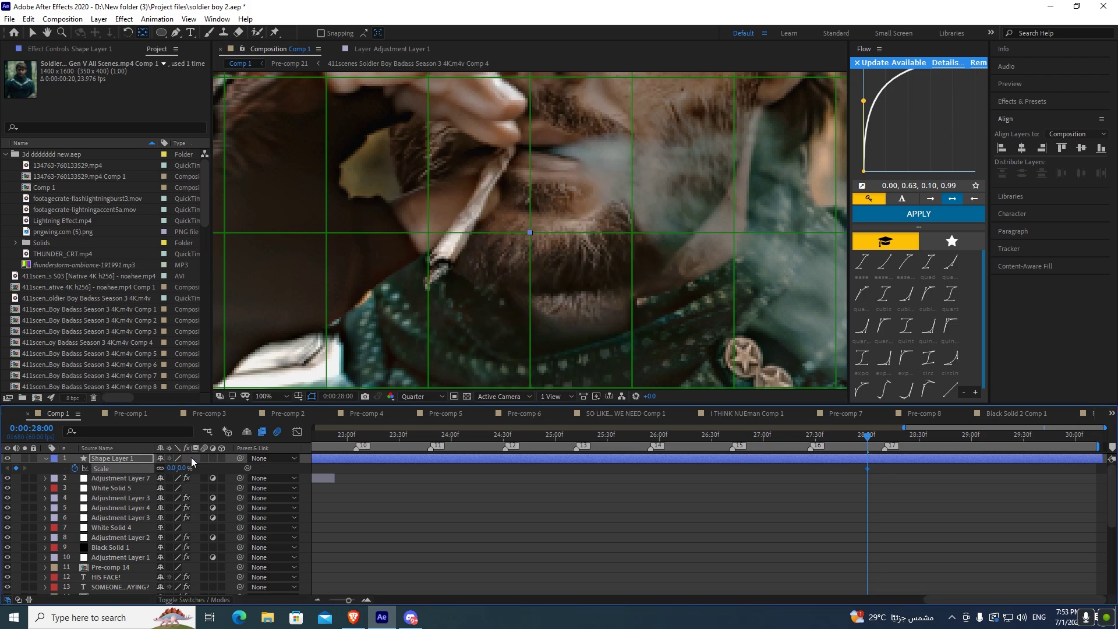
pyautogui.moveTo(872, 441); pyautogui.dragTo(888, 439)
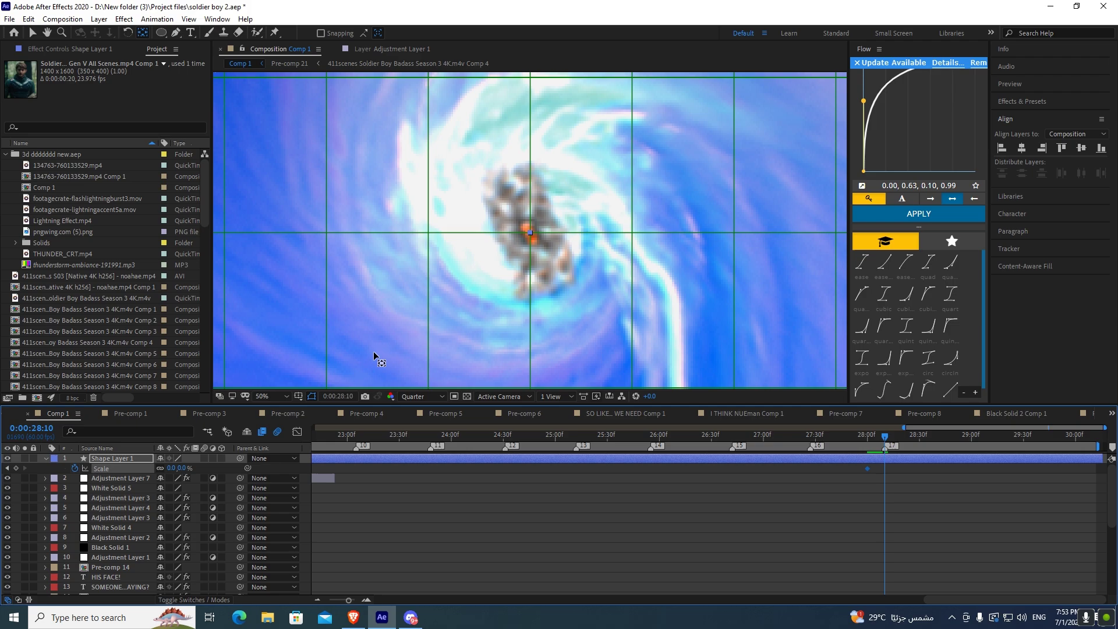
pyautogui.scroll(-2, 373, 354)
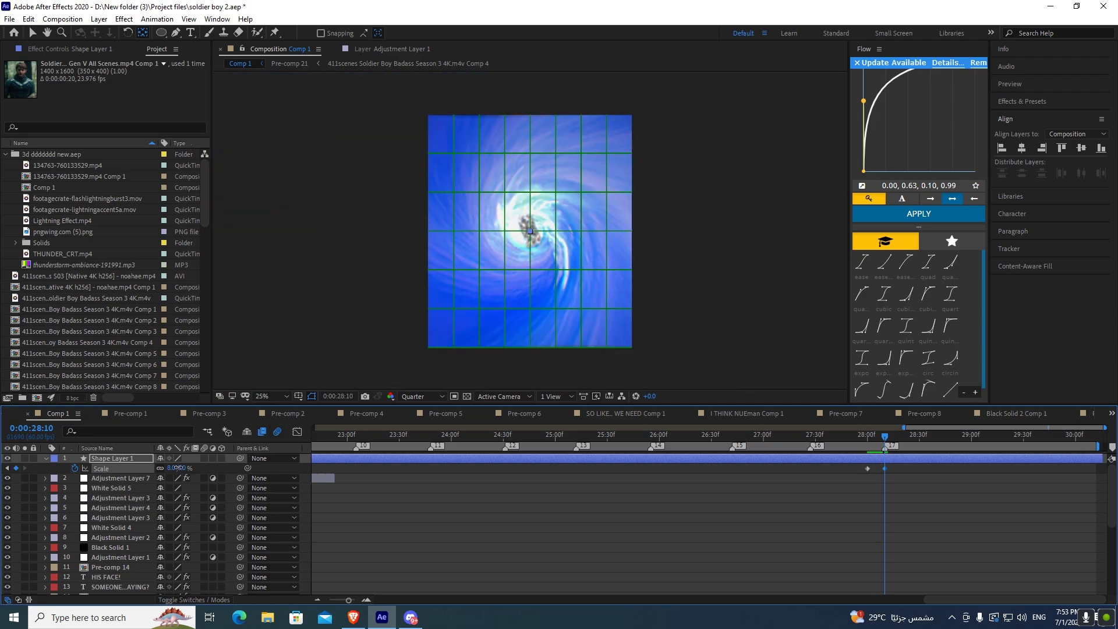
pyautogui.moveTo(248, 475); pyautogui.dragTo(433, 494)
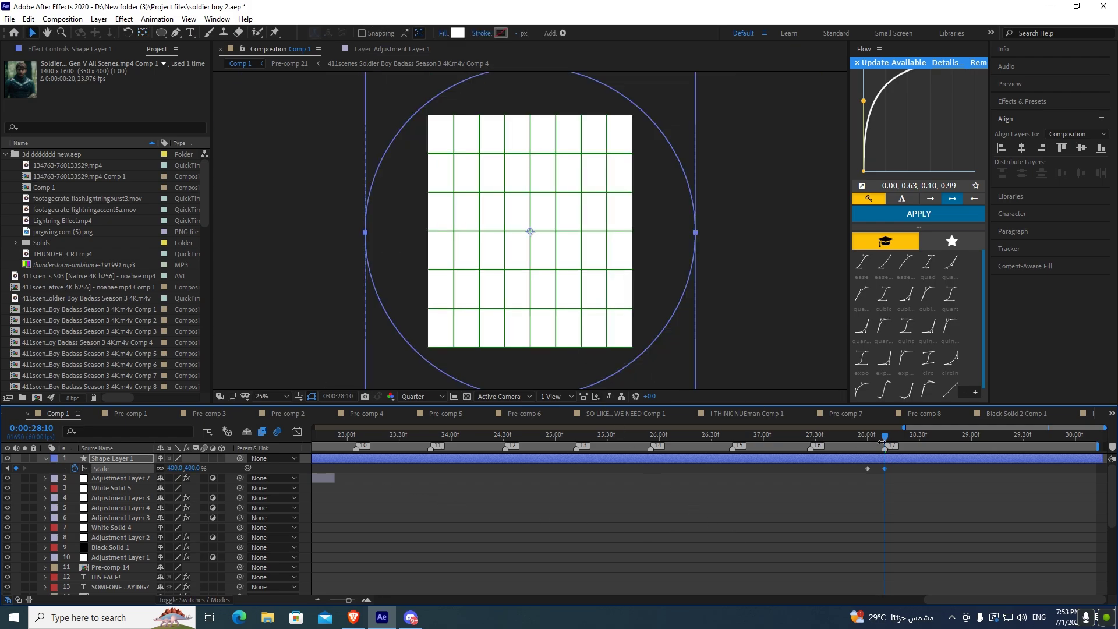
# - Split the shape layer at 0:00:28:00 and delete the part before that time
pyautogui.moveTo(882, 443); pyautogui.dragTo(868, 442)
pyautogui.hotkey('ctrl', 'shift', 'd')
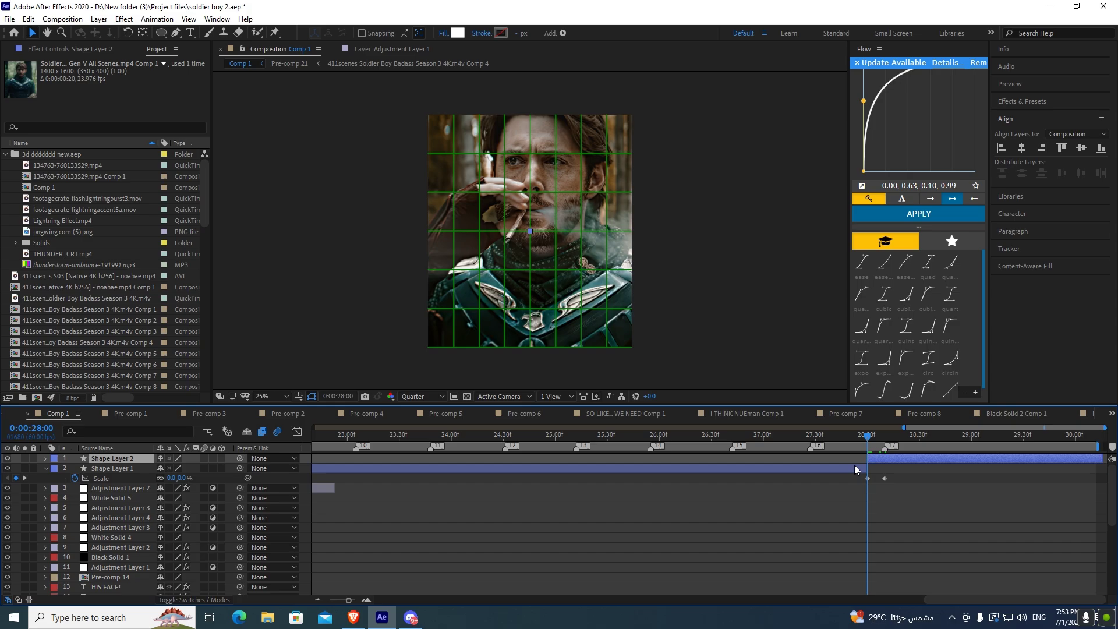
pyautogui.click(855, 465)
pyautogui.press('Delete')
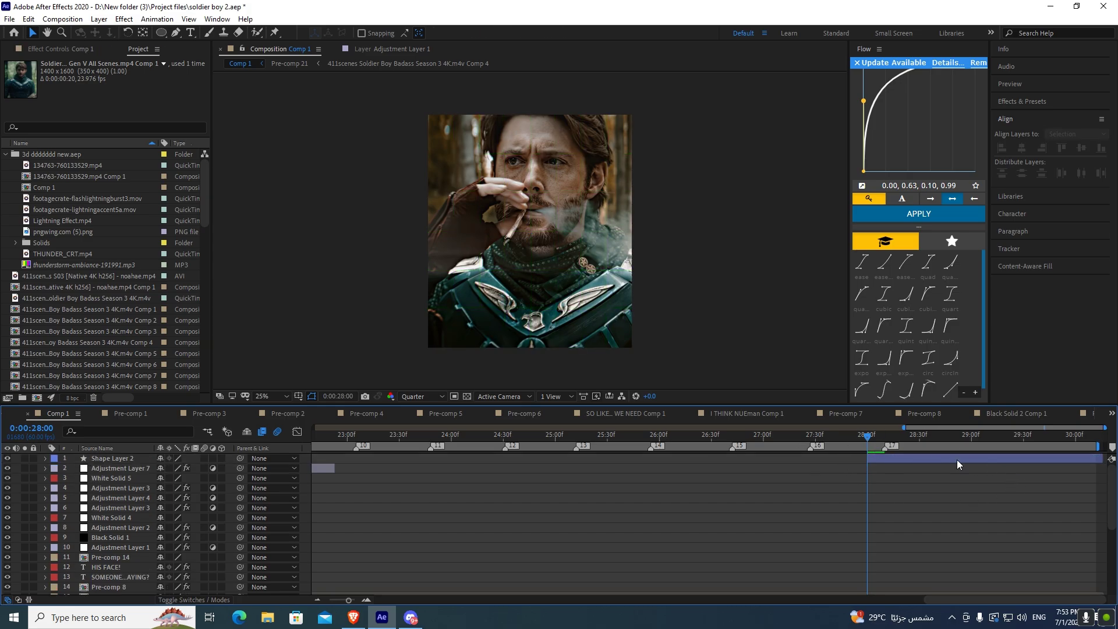
# - Pre-compose the remaining Shape Layer 2
pyautogui.moveTo(869, 437); pyautogui.dragTo(838, 438)
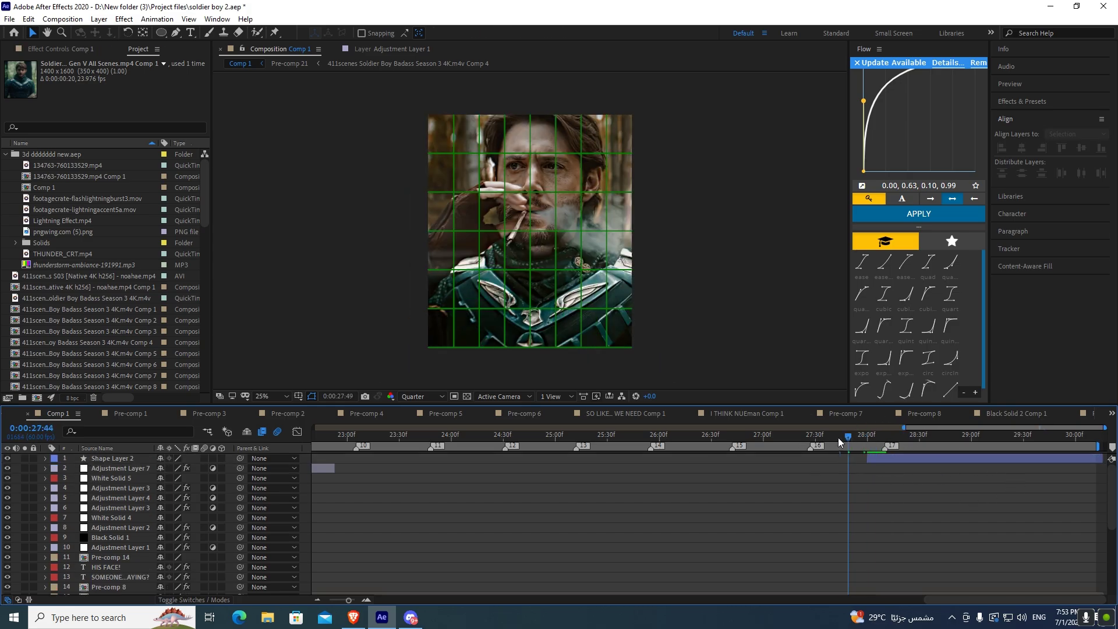
pyautogui.rightClick(725, 457)
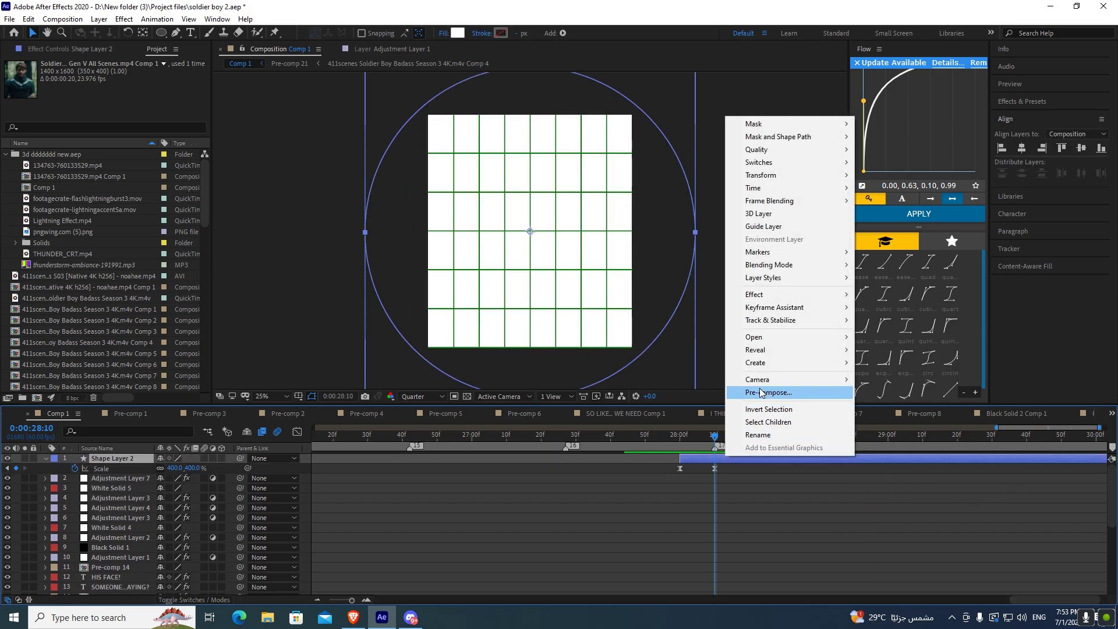
pyautogui.click(761, 393)
pyautogui.click(584, 385)
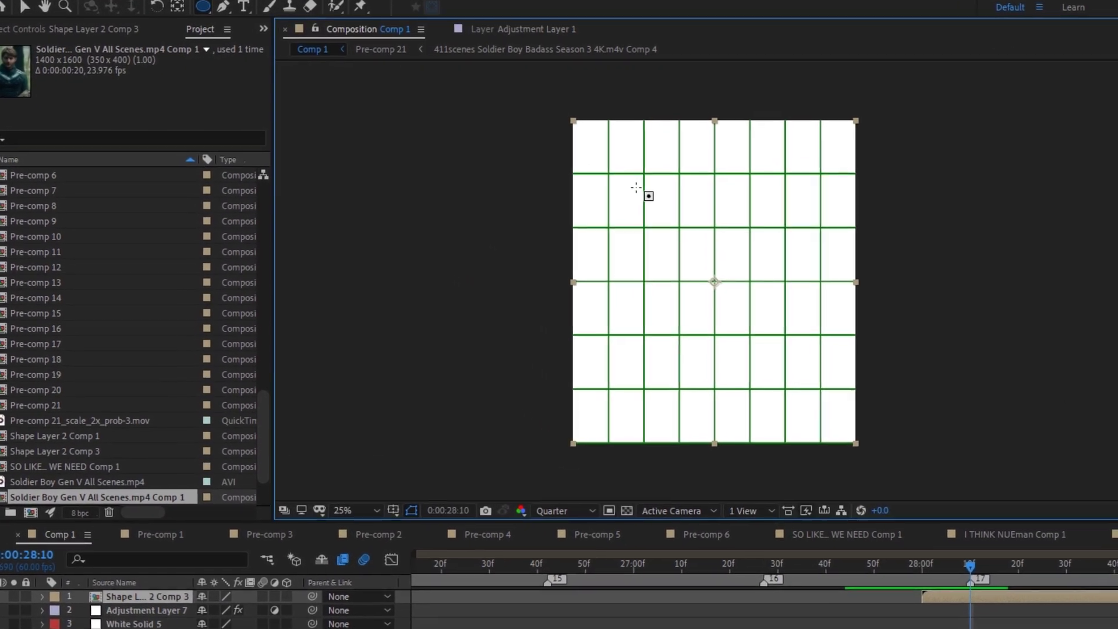
# - Draw a centred circular mask on the pre-composed shape layer at 0:00:28:10 and invert it
pyautogui.moveTo(580, 183); pyautogui.dragTo(700, 298)
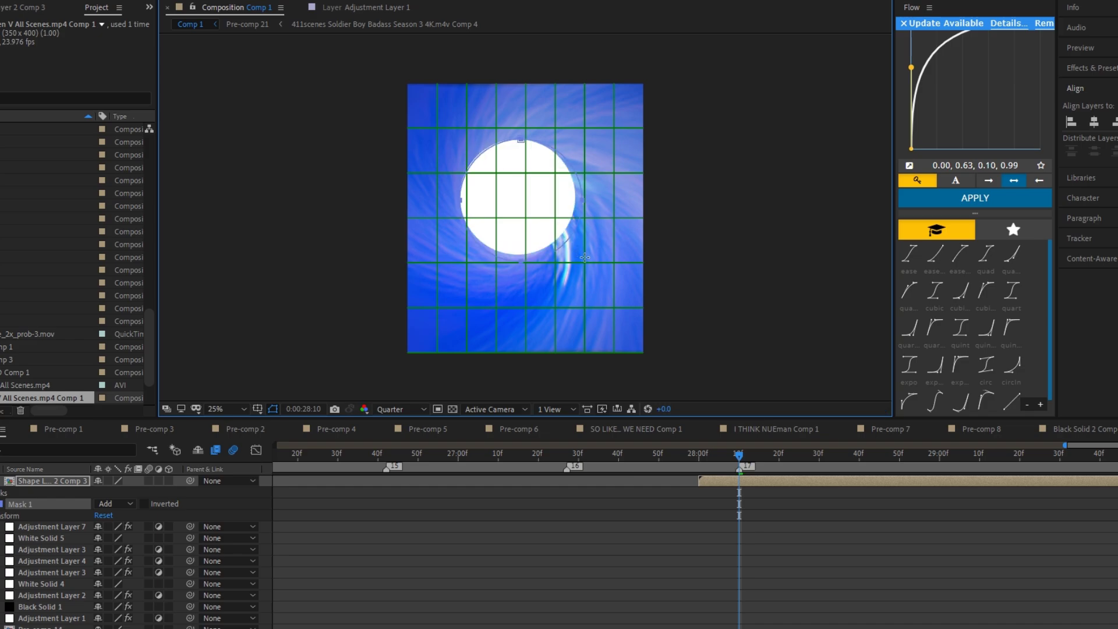
pyautogui.moveTo(584, 256); pyautogui.dragTo(590, 260)
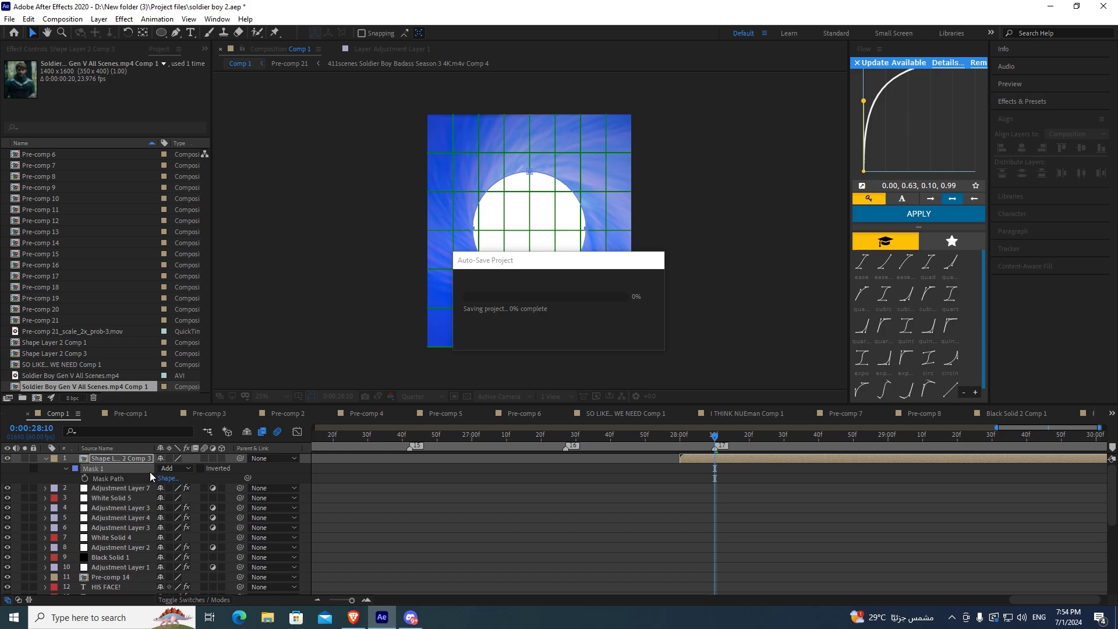
pyautogui.click(200, 469)
pyautogui.click(201, 469)
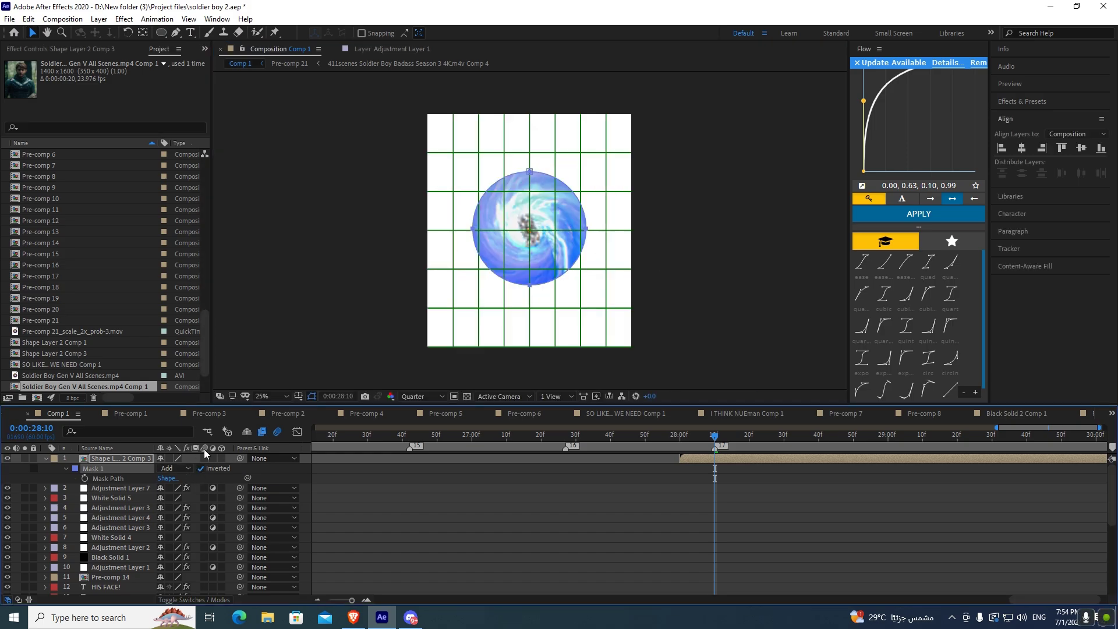
# - Animate the mask's Expansion from -402 pixels at 0:00:28:09 to 746 pixels at 0:00:28:20
pyautogui.click(65, 468)
pyautogui.click(66, 468)
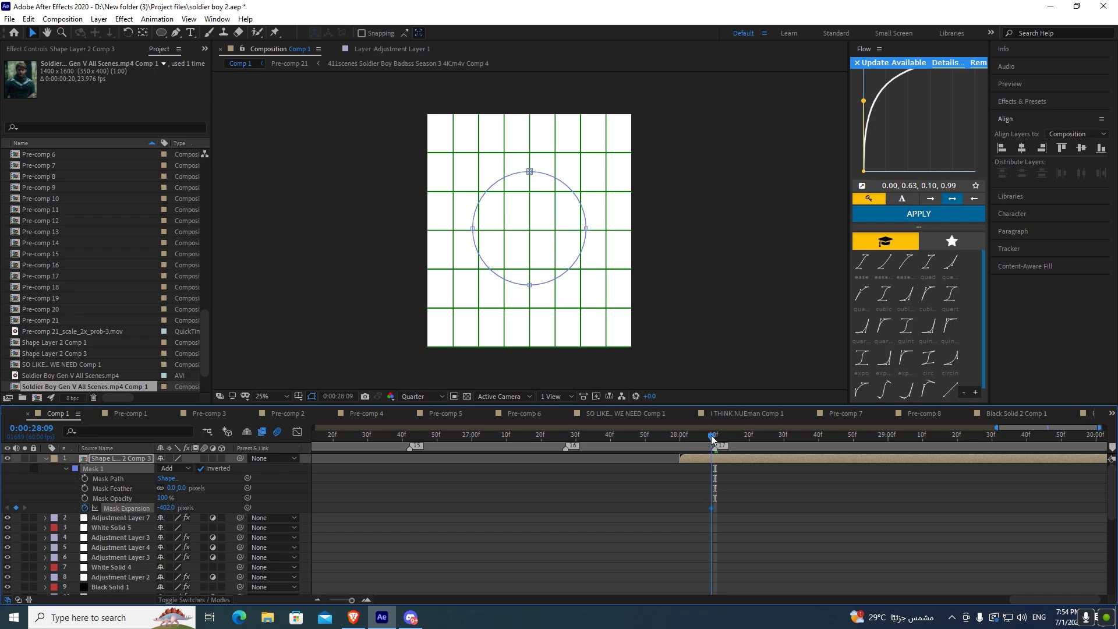
pyautogui.moveTo(712, 438); pyautogui.dragTo(735, 438)
pyautogui.moveTo(265, 498); pyautogui.dragTo(833, 507)
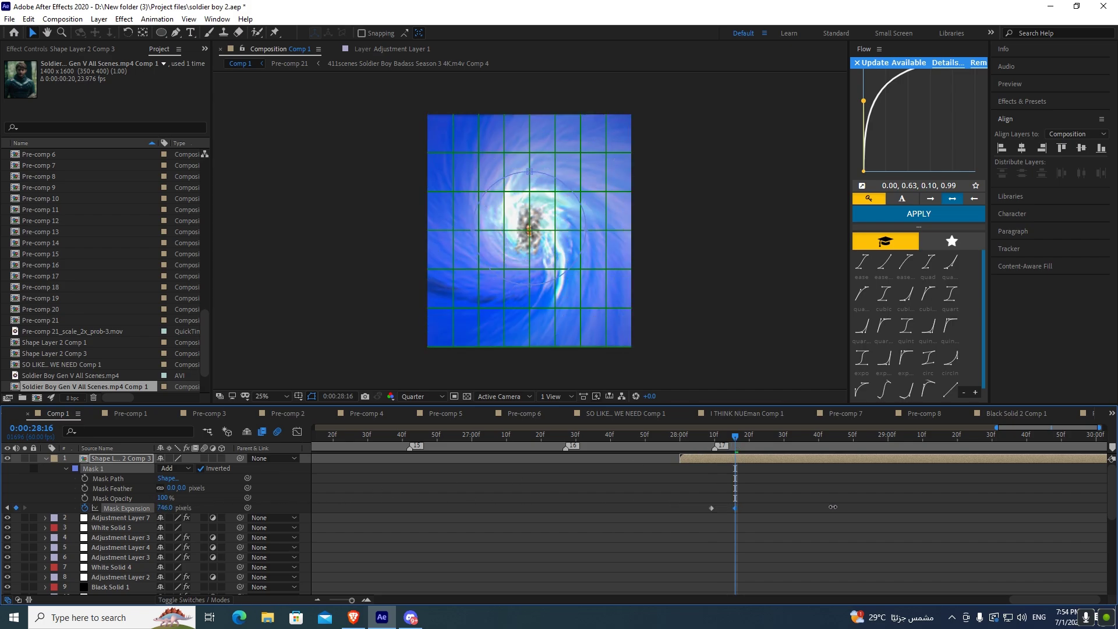
pyautogui.moveTo(735, 507); pyautogui.dragTo(749, 508)
pyautogui.click(758, 509)
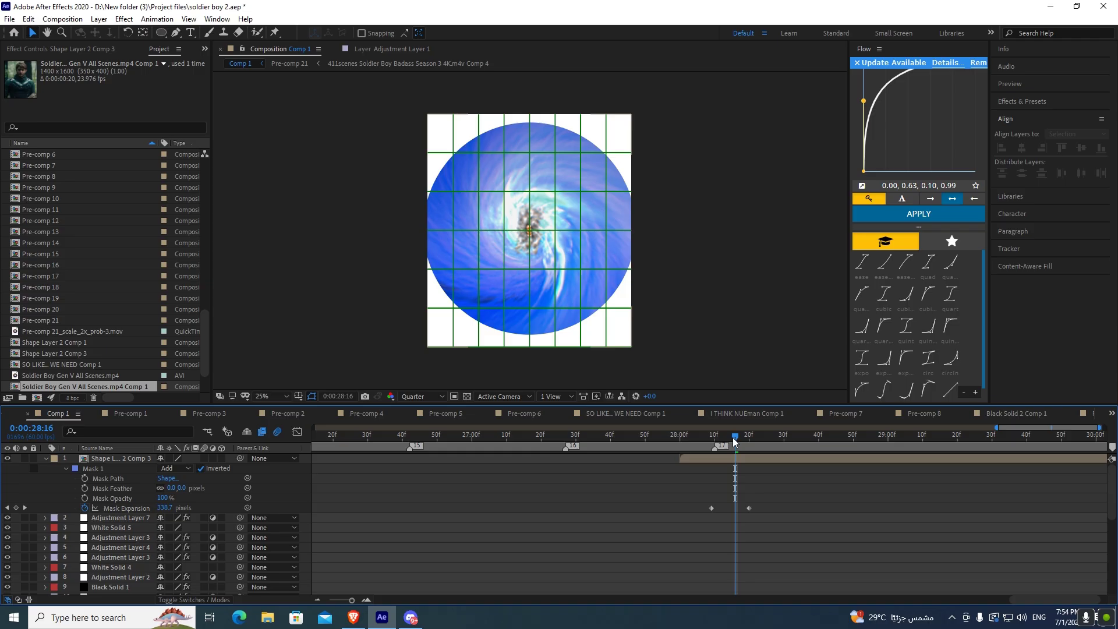
# - Apply the Deep Glow effect to the pre-composed shape layer and set its Exposure to 0.20
pyautogui.moveTo(733, 438); pyautogui.dragTo(626, 437)
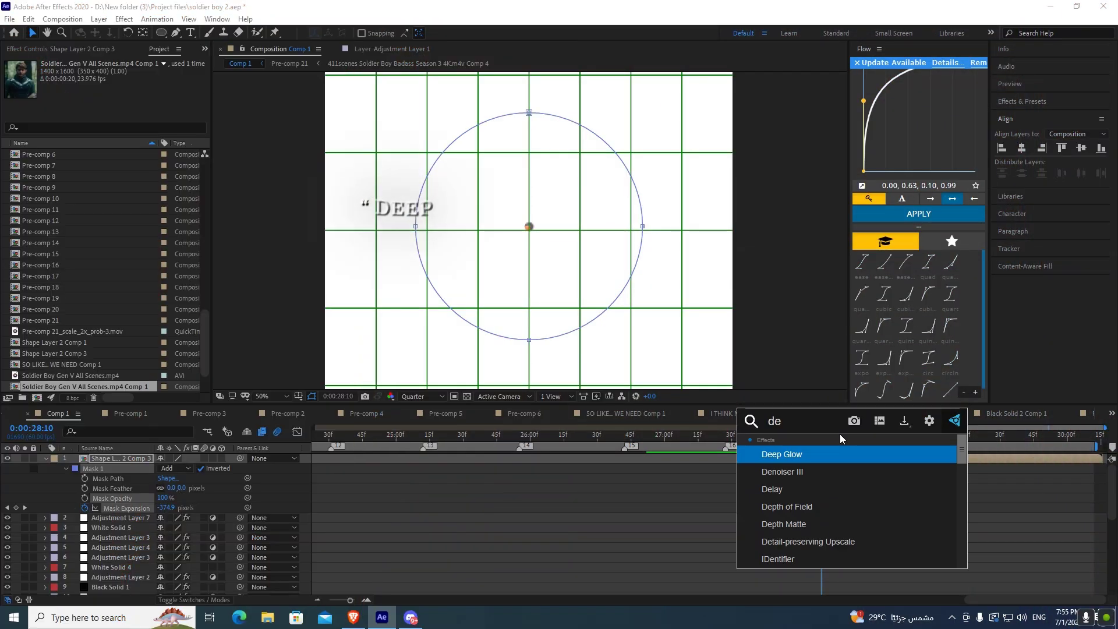
pyautogui.press('Return')
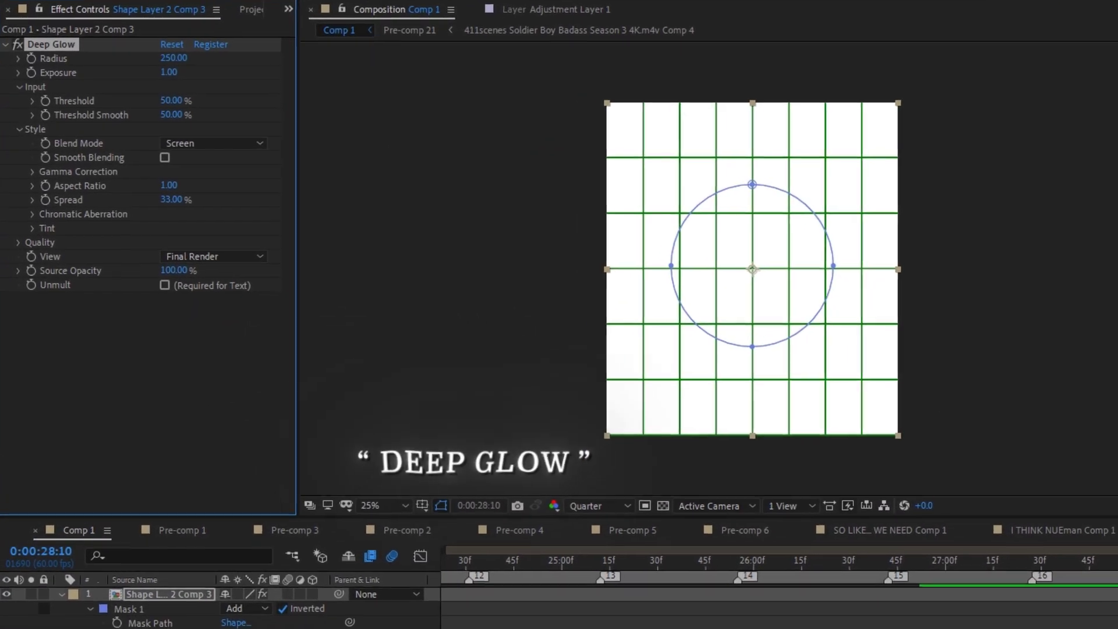
pyautogui.moveTo(1011, 503); pyautogui.dragTo(1027, 503)
pyautogui.press('pageup')
pyautogui.click(196, 62)
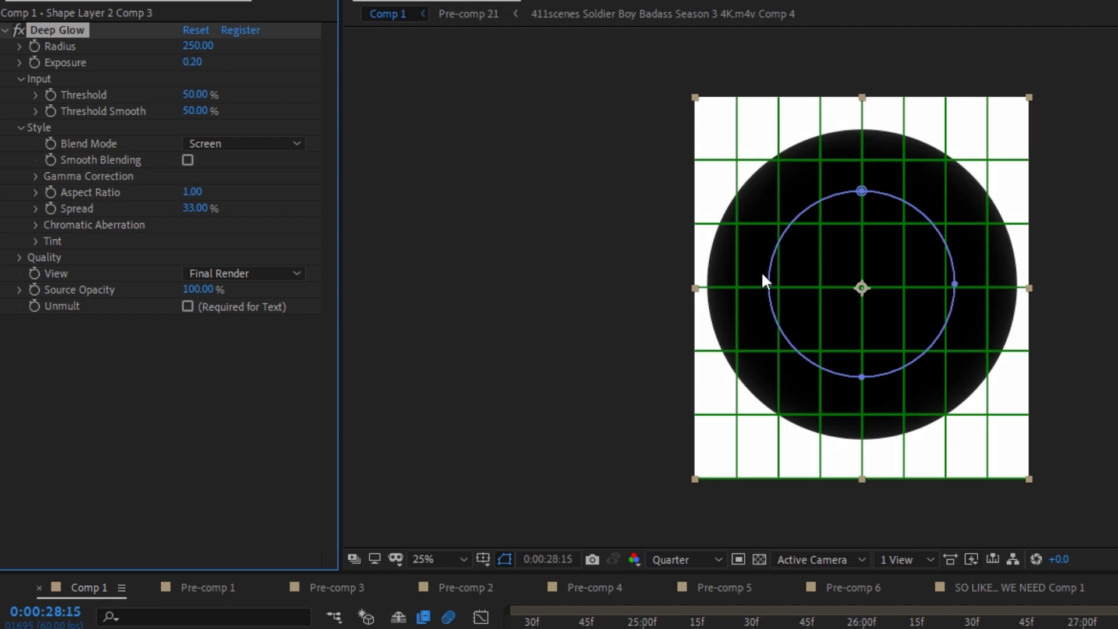
# - Enable Deep Glow's Tint and set its Mode to Soft Light
pyautogui.press('.')
pyautogui.click(35, 240)
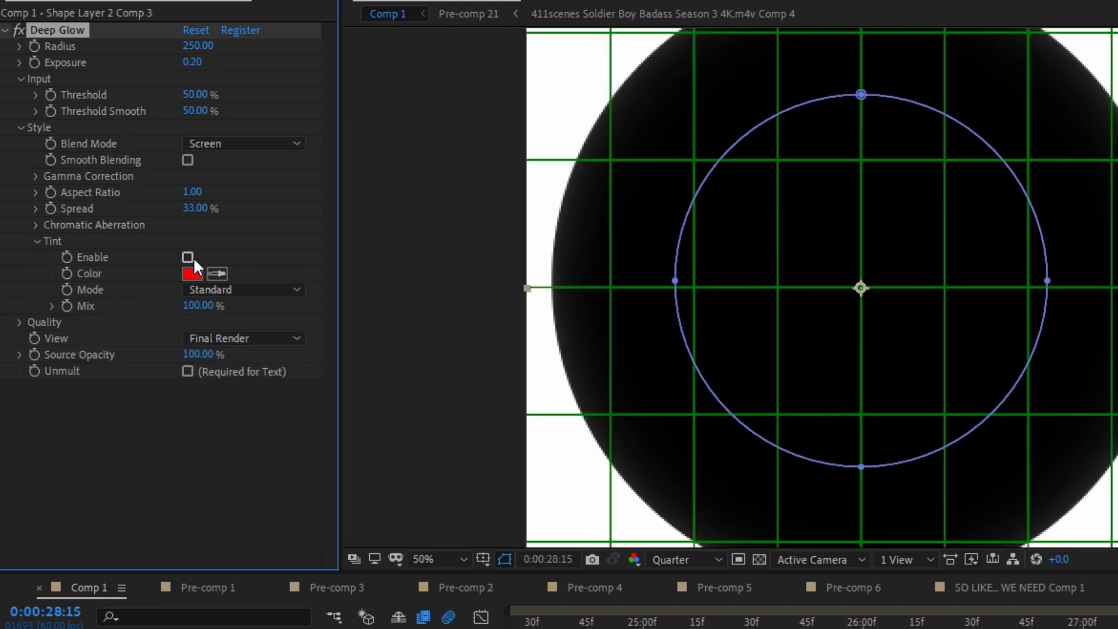
pyautogui.press(',')
pyautogui.click(233, 290)
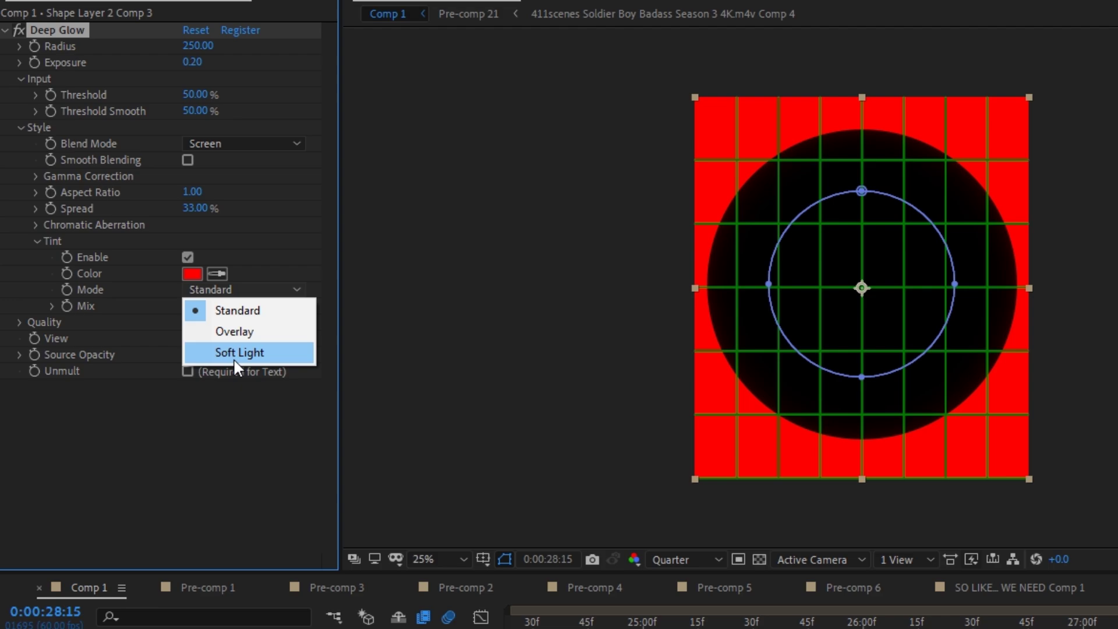
pyautogui.click(233, 357)
pyautogui.press('.')
pyautogui.scroll(-1, 844, 366)
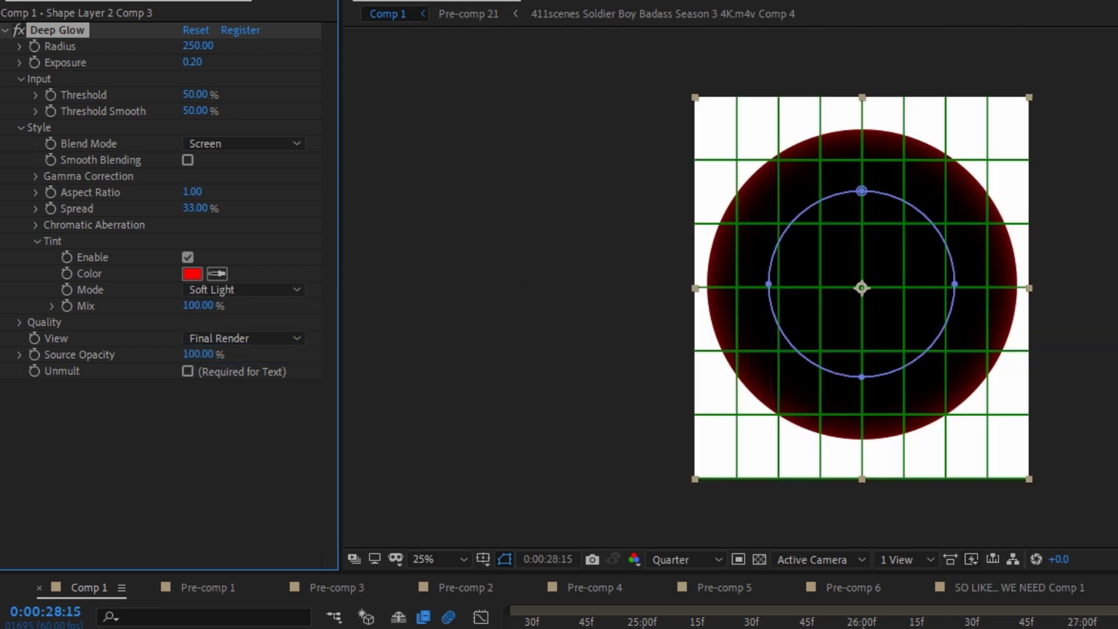
# - Go back to 0:00:28:02 and enable Unmult for Deep Glow so the footage shows behind the circle
pyautogui.press('pageup')
pyautogui.press('pageup')
pyautogui.press('pageup')
pyautogui.press('pageup')
pyautogui.press('pageup')
pyautogui.press('pageup')
pyautogui.press('pageup')
pyautogui.press('pageup')
pyautogui.press('pageup')
pyautogui.press('pageup')
pyautogui.press('pageup')
pyautogui.press('pageup')
pyautogui.press('pageup')
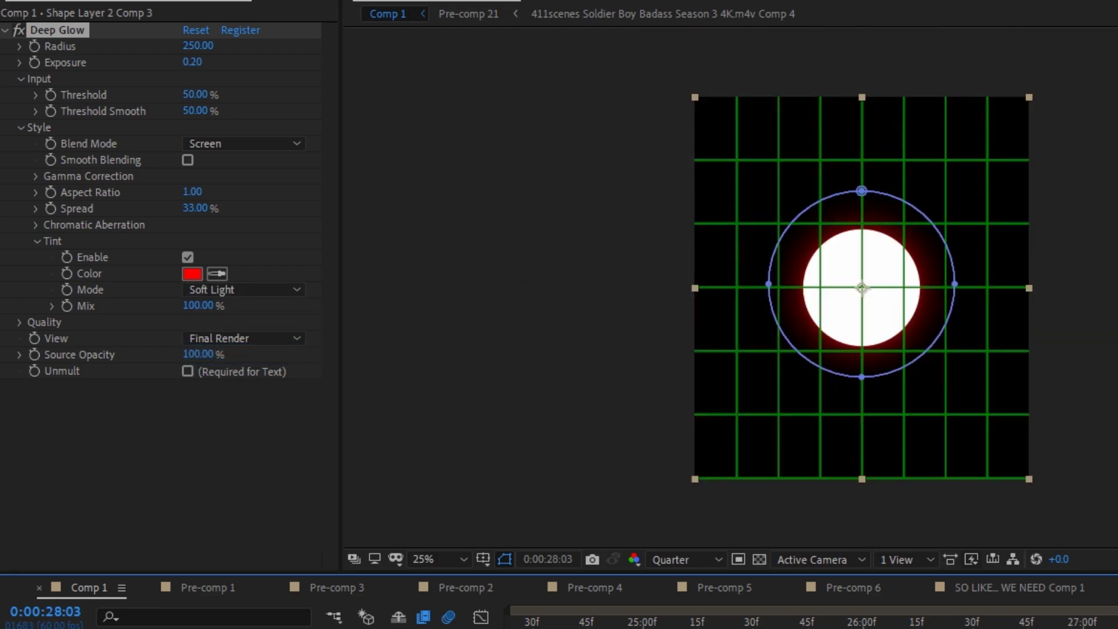
pyautogui.press('.')
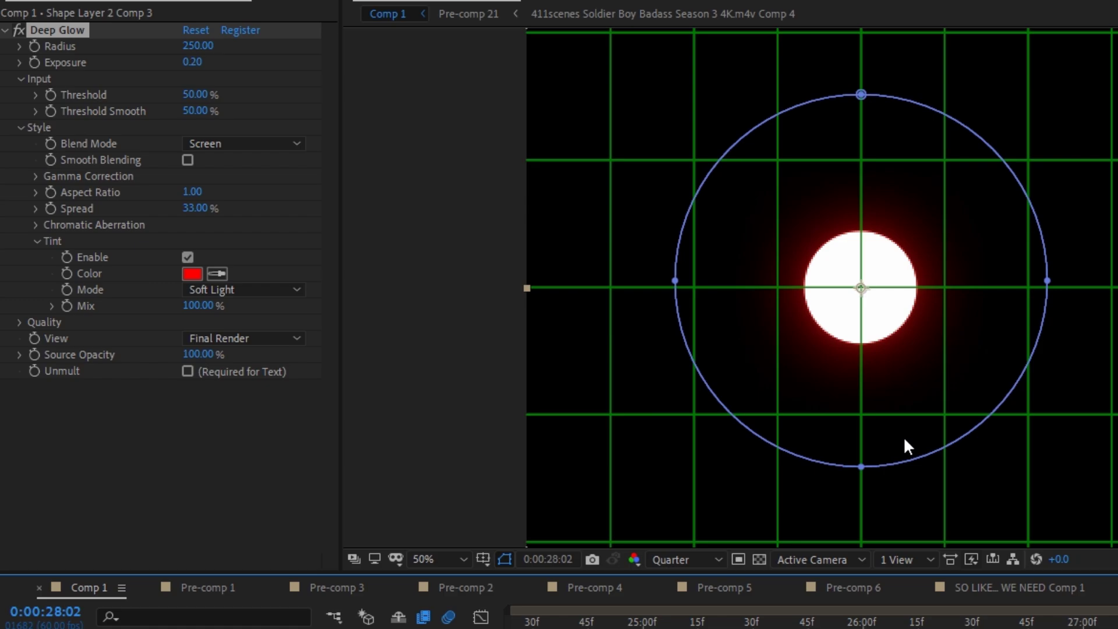
pyautogui.click(187, 371)
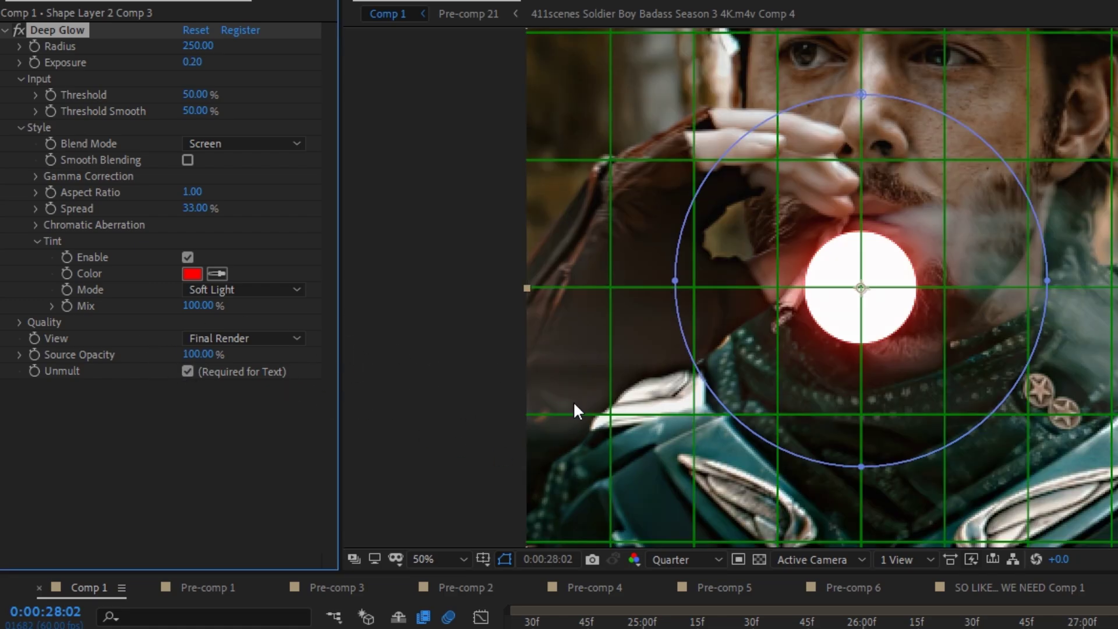
# - Set Deep Glow's tint colour to blue 0054FF and preview the transition
pyautogui.click(192, 273)
pyautogui.click(924, 370)
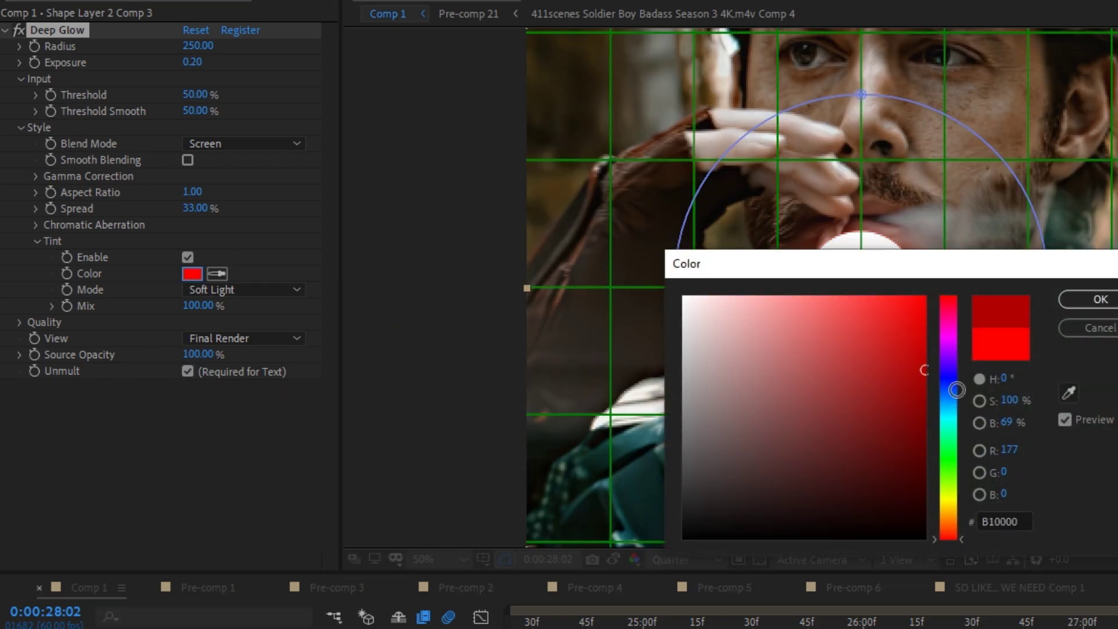
pyautogui.click(954, 399)
pyautogui.moveTo(967, 354); pyautogui.dragTo(956, 391)
pyautogui.click(924, 297)
pyautogui.click(1099, 300)
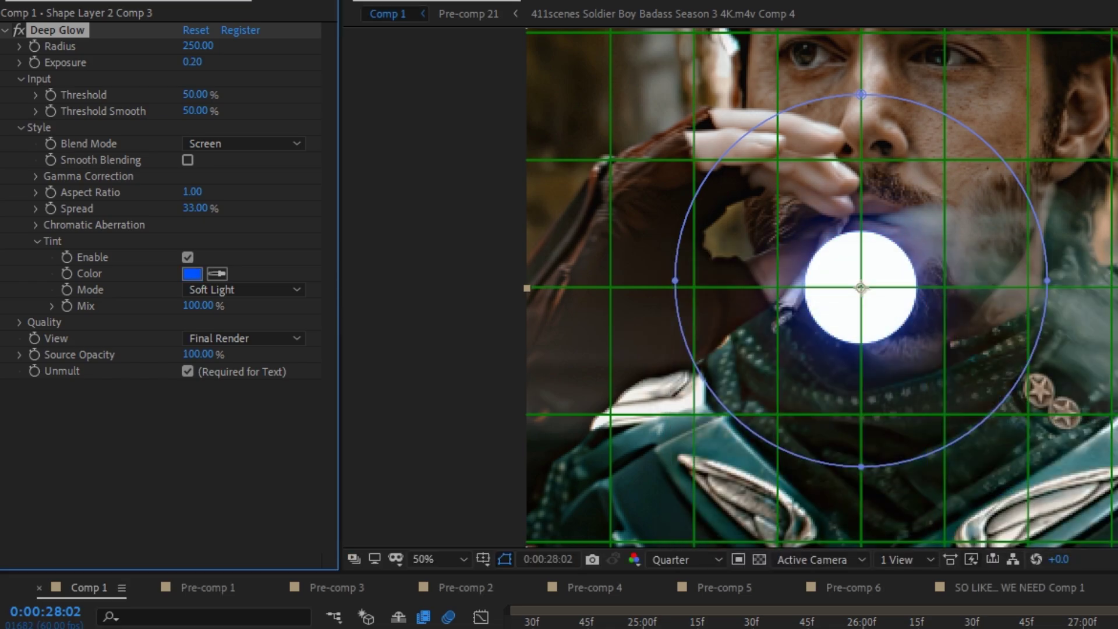
pyautogui.press('space')
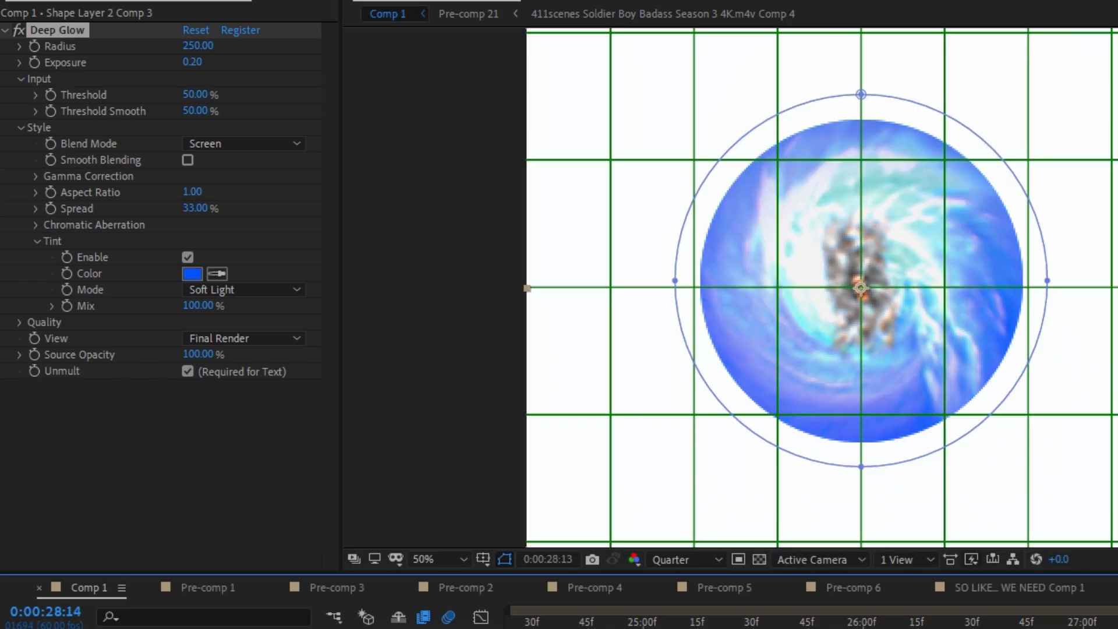
# - Set Deep Glow's tint colour to red and its Exposure to 0.34, and return to just before the transition
pyautogui.click(193, 273)
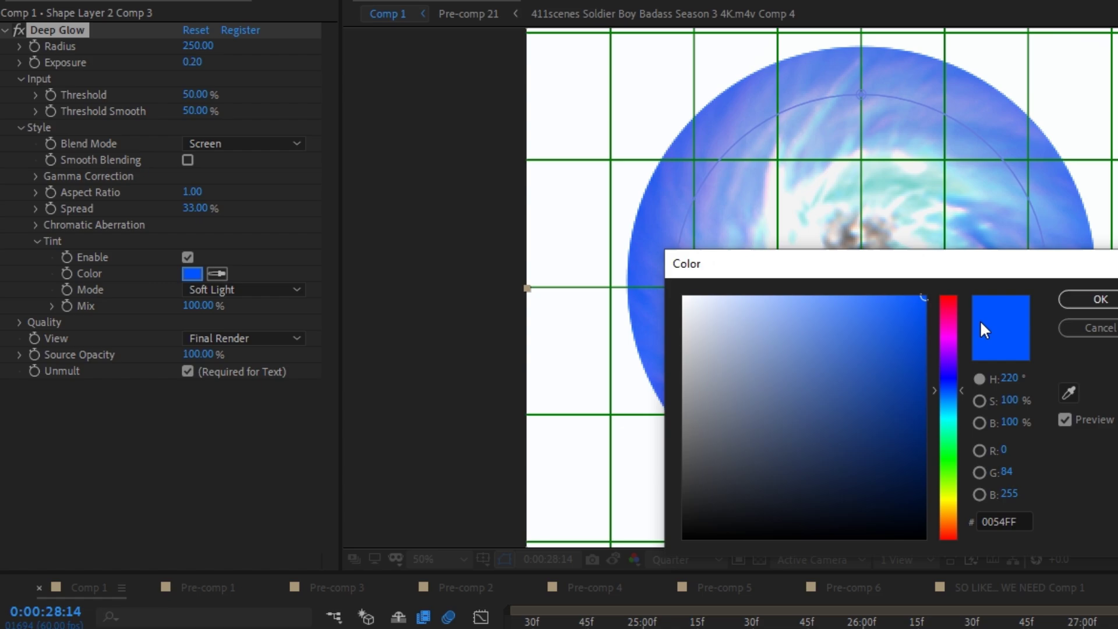
pyautogui.moveTo(955, 326); pyautogui.dragTo(1034, 274)
pyautogui.click(1099, 300)
pyautogui.scroll(-2, 961, 292)
pyautogui.scroll(2, 961, 291)
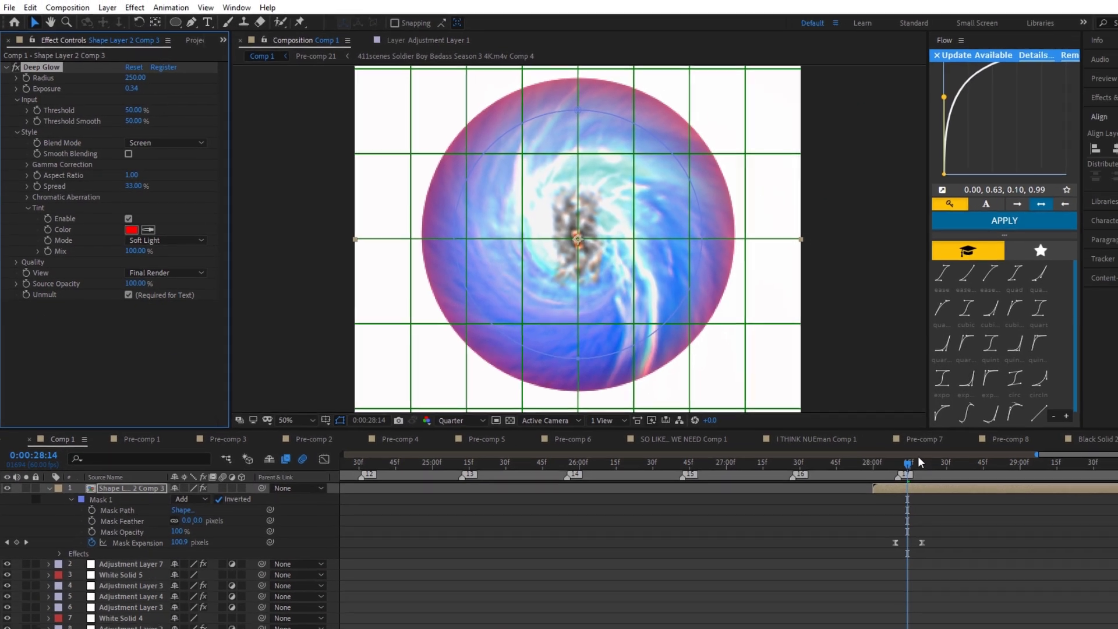
pyautogui.moveTo(908, 462); pyautogui.dragTo(855, 453)
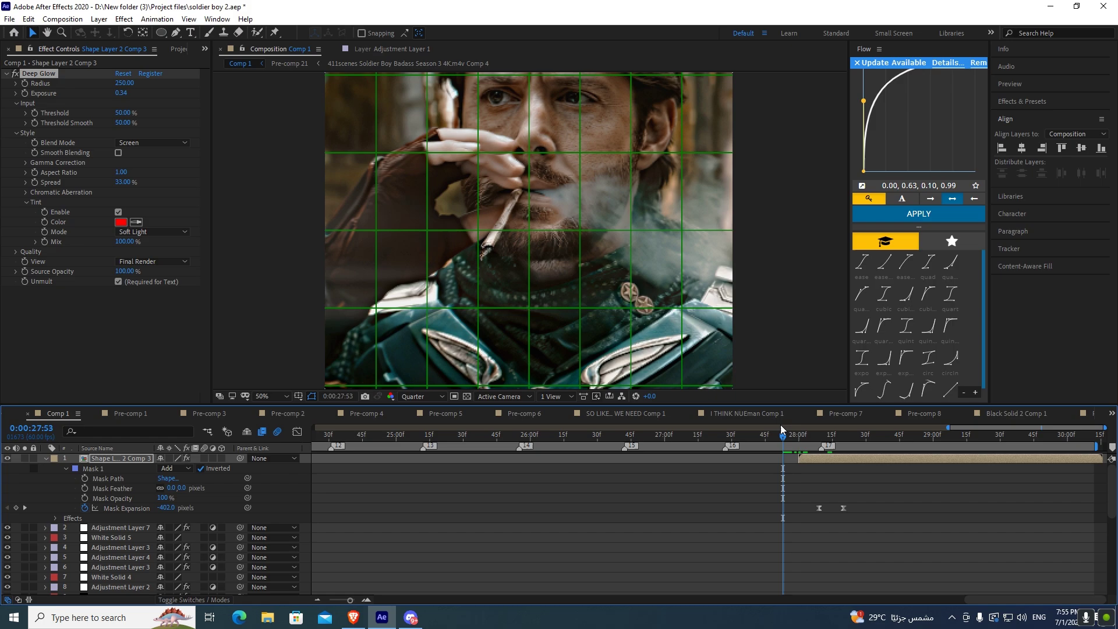
# - Preview the circle transition, enable motion blur for the shape layer inside the circle precomp, and return to Comp 1 to scrub through it
pyautogui.scroll(-2, 634, 309)
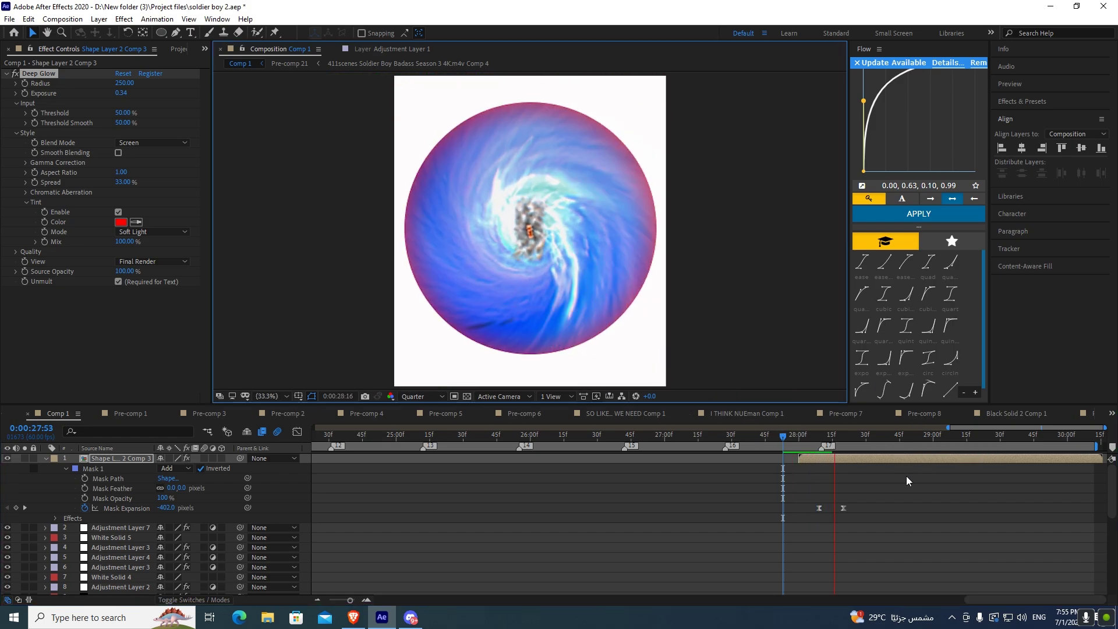
pyautogui.click(798, 436)
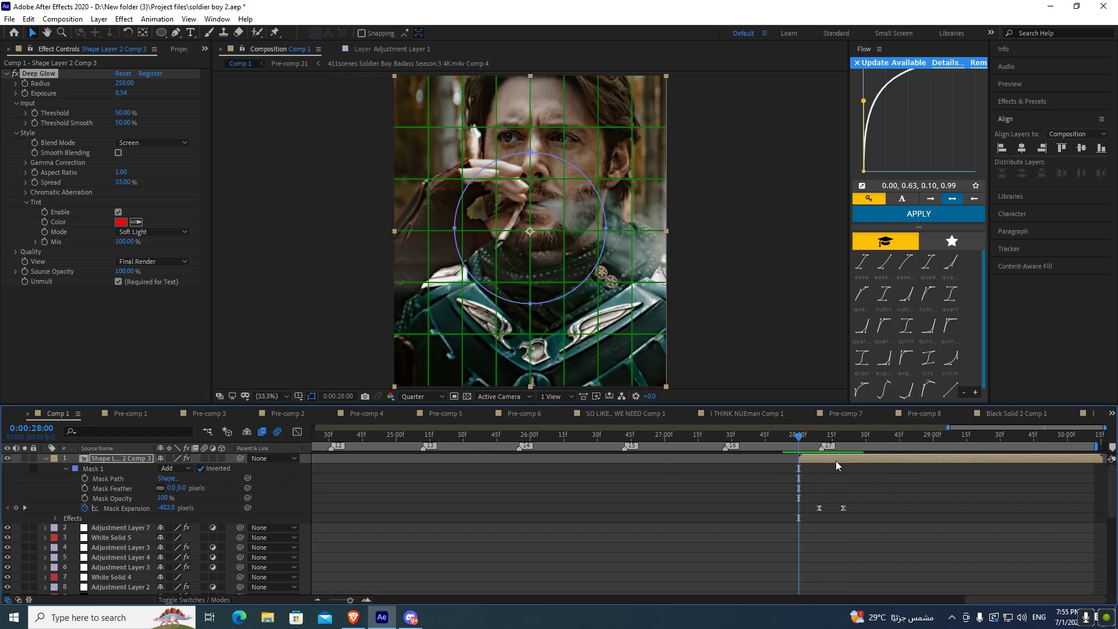
pyautogui.doubleClick(836, 460)
pyautogui.click(204, 457)
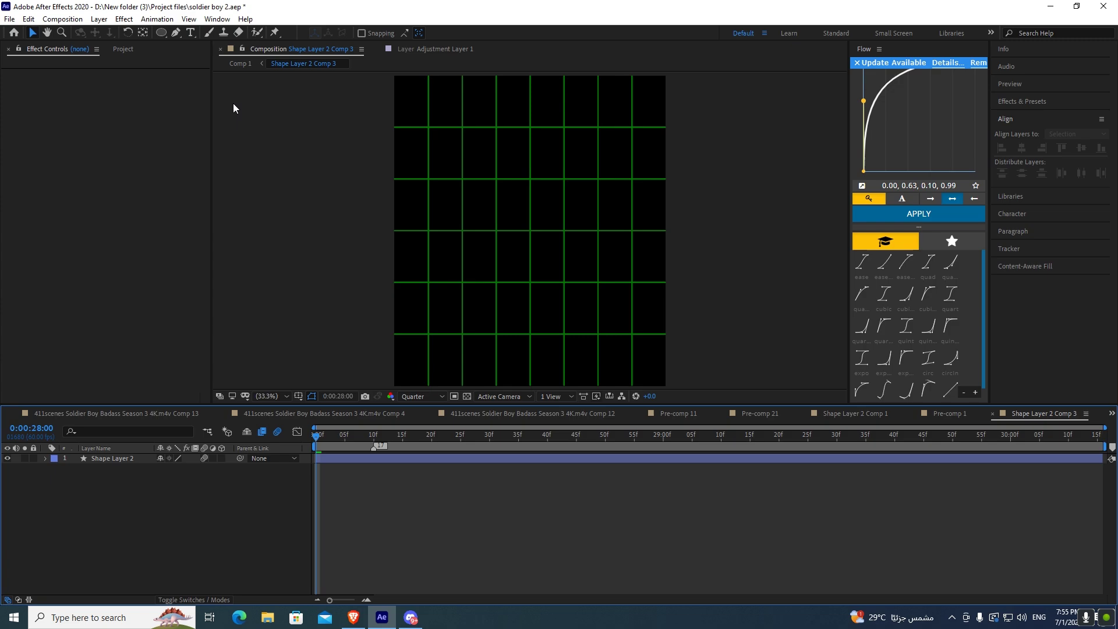
pyautogui.click(244, 65)
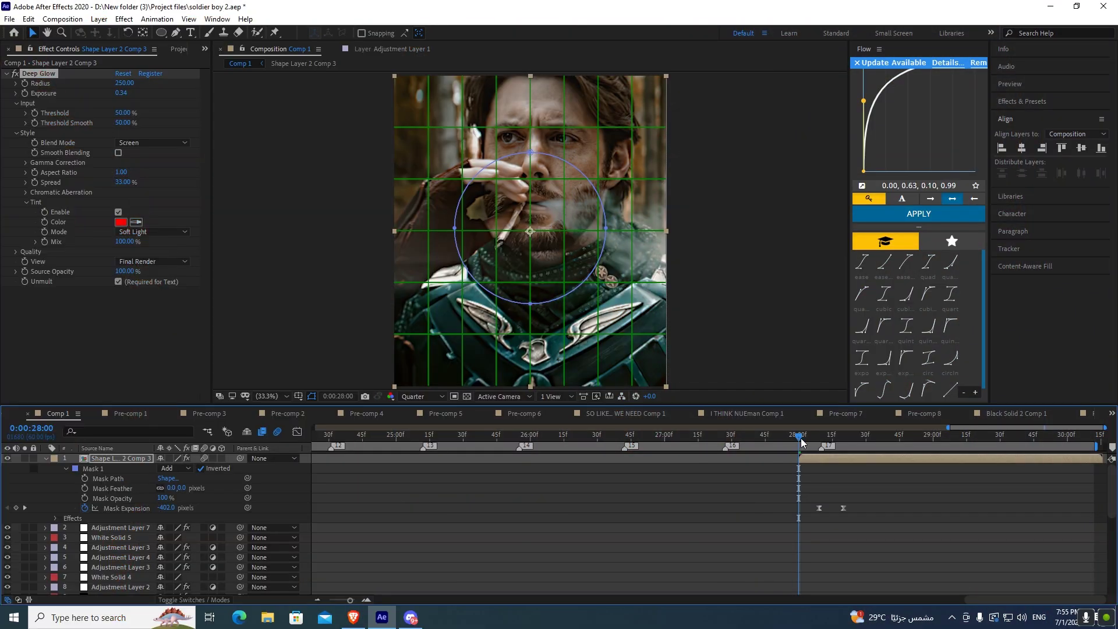
pyautogui.moveTo(801, 443); pyautogui.dragTo(838, 445)
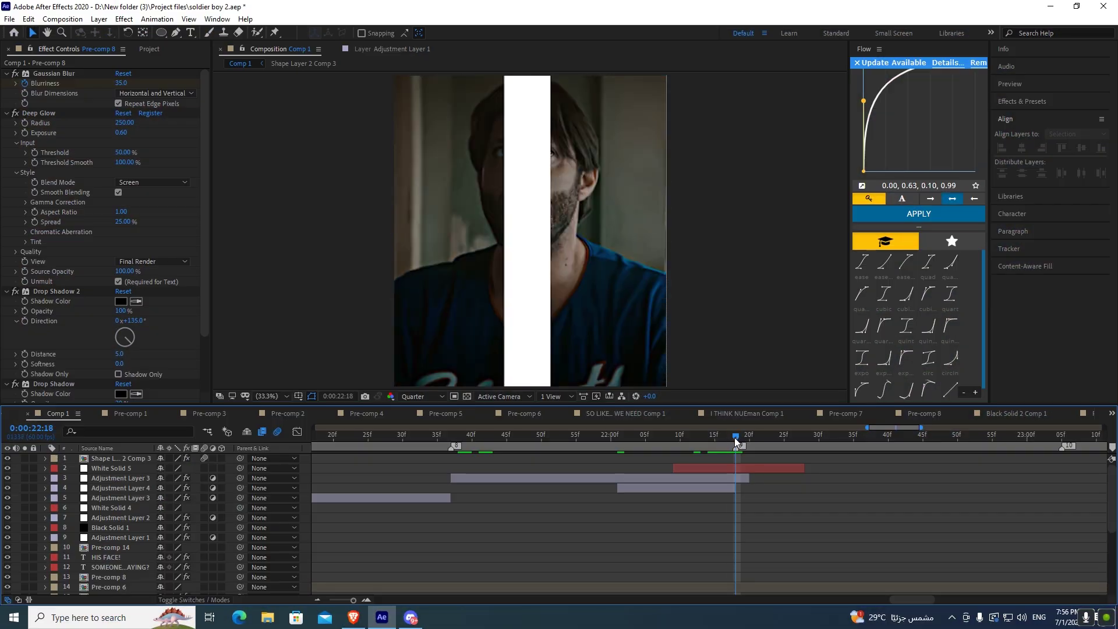
# - Add a new adjustment layer and trim its start to 0:00:22:15, removing the earlier part
pyautogui.moveTo(735, 438); pyautogui.dragTo(713, 434)
pyautogui.click(99, 19)
pyautogui.moveTo(175, 32)
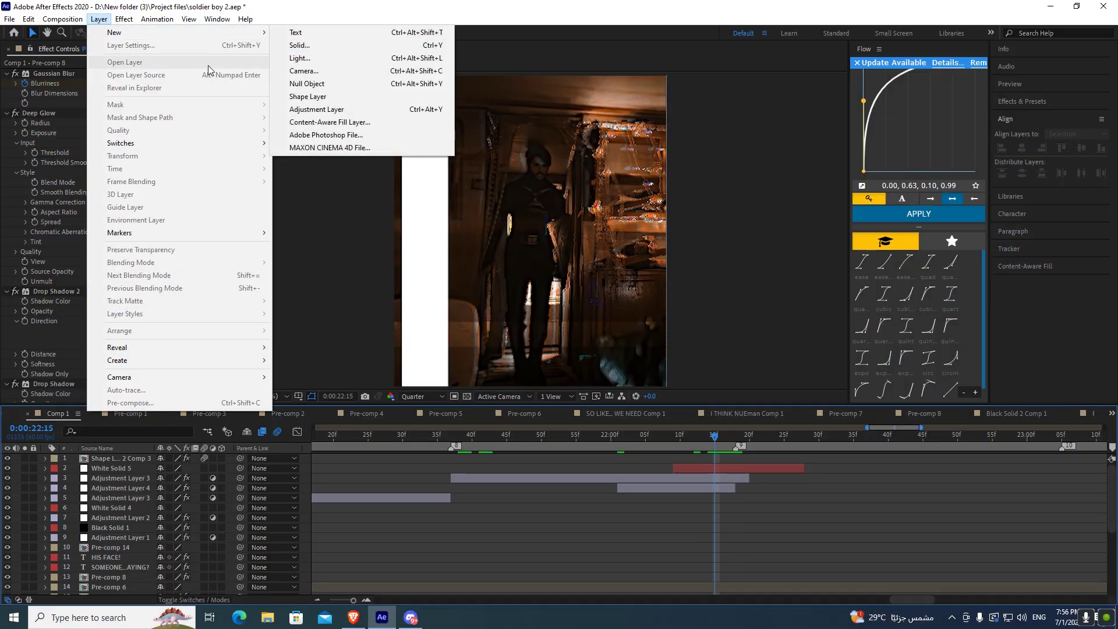
pyautogui.click(319, 111)
pyautogui.hotkey('ctrl', 'shift', 'd')
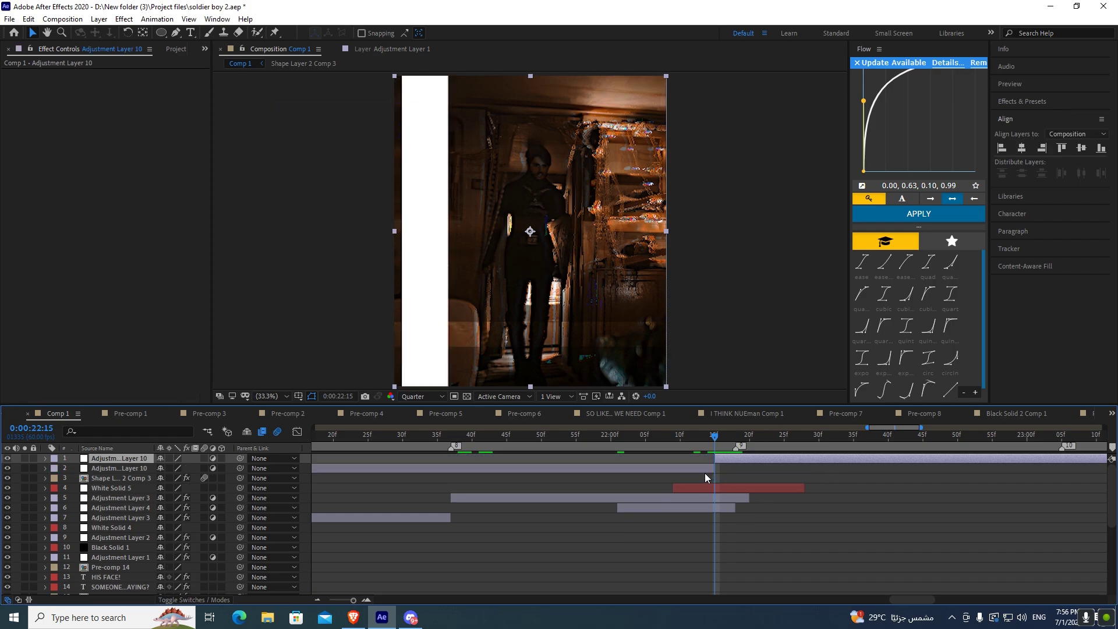
pyautogui.click(707, 470)
pyautogui.press('Delete')
# - Trim the new adjustment layer's end to 0:00:22:59, removing the remainder
pyautogui.moveTo(994, 434); pyautogui.dragTo(1027, 472)
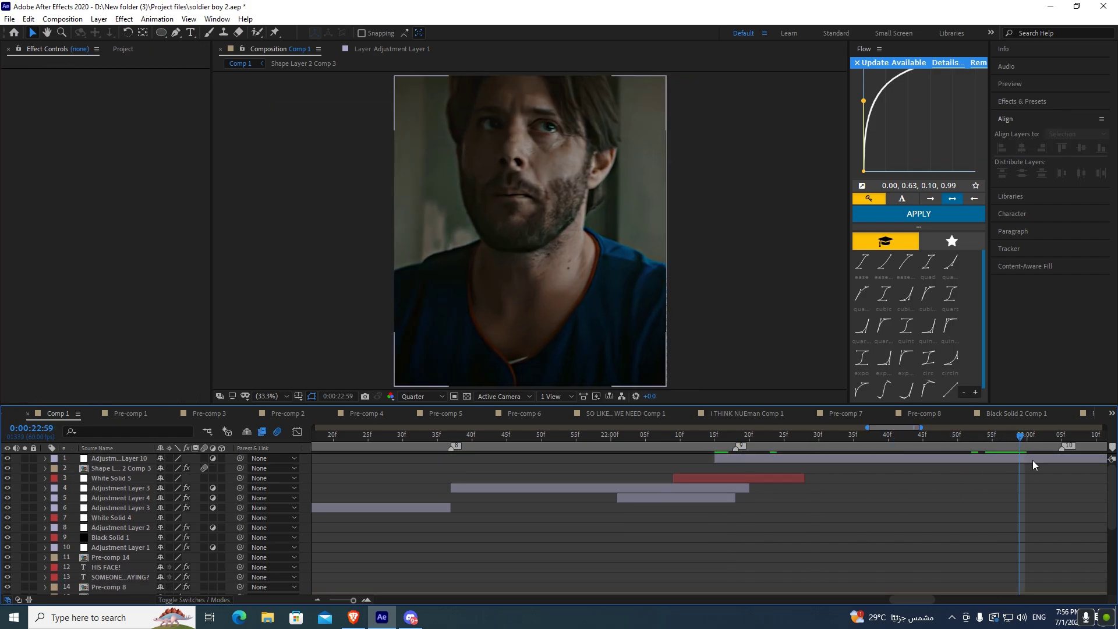
pyautogui.click(1033, 460)
pyautogui.hotkey('ctrl', 'shift', 'd')
pyautogui.press('Delete')
# - Apply the BCC Ripple Dissolve effect to the new adjustment layer and preview the transition from 0:00:21:30
pyautogui.moveTo(1015, 434); pyautogui.dragTo(715, 470)
pyautogui.click(728, 460)
pyautogui.hotkey('ctrl', 'space')
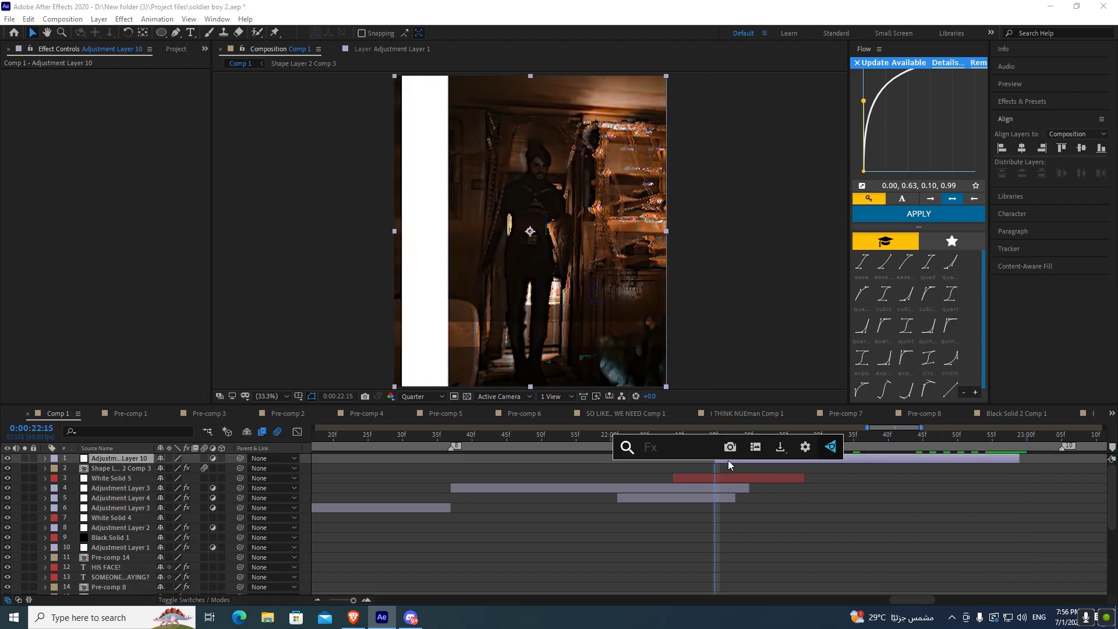
pyautogui.write('bcc ripp')
pyautogui.press('Down')
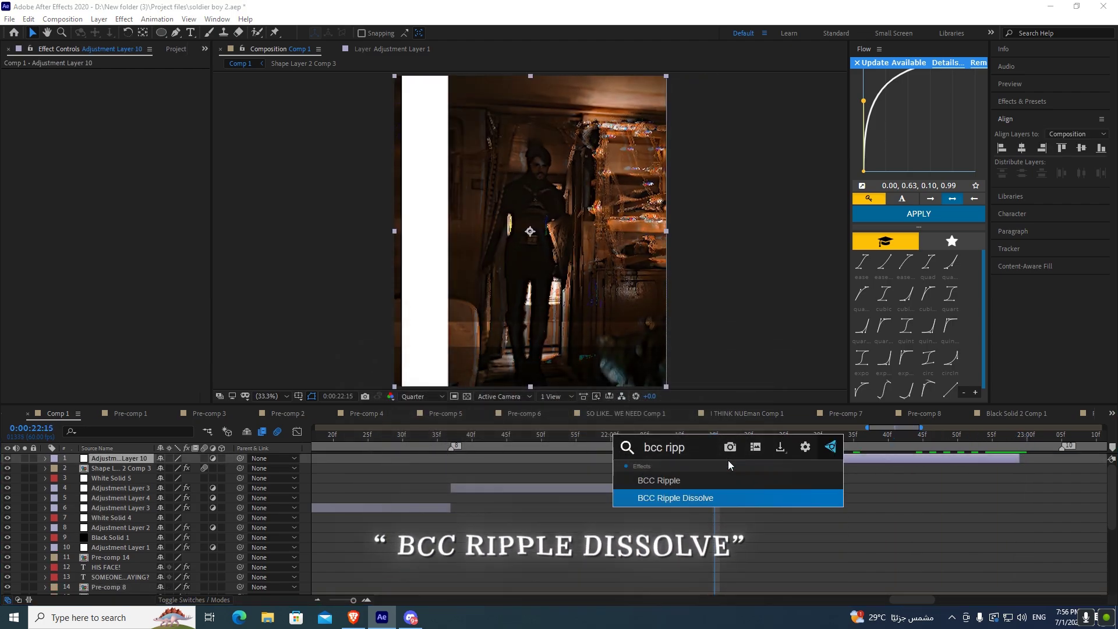
pyautogui.press('Return')
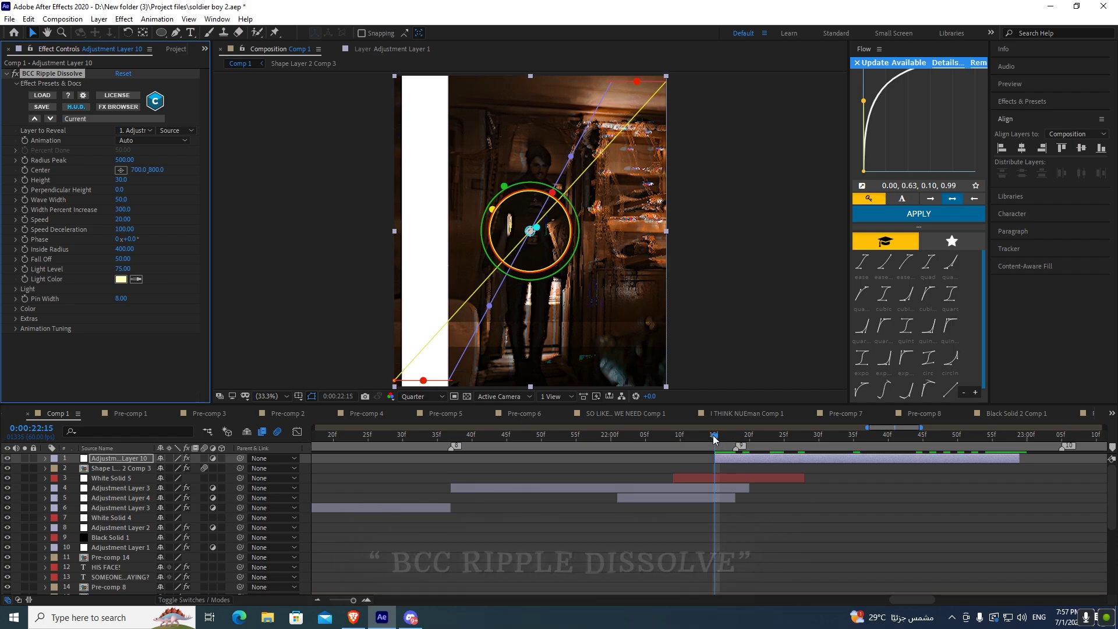
pyautogui.moveTo(714, 436); pyautogui.dragTo(403, 439)
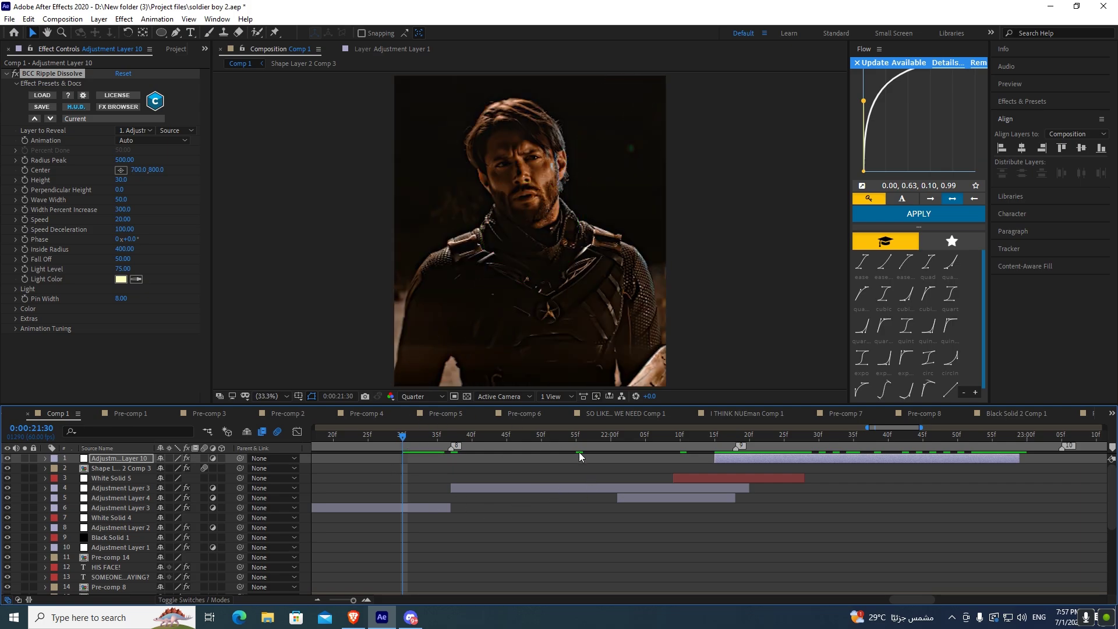
pyautogui.press('space')
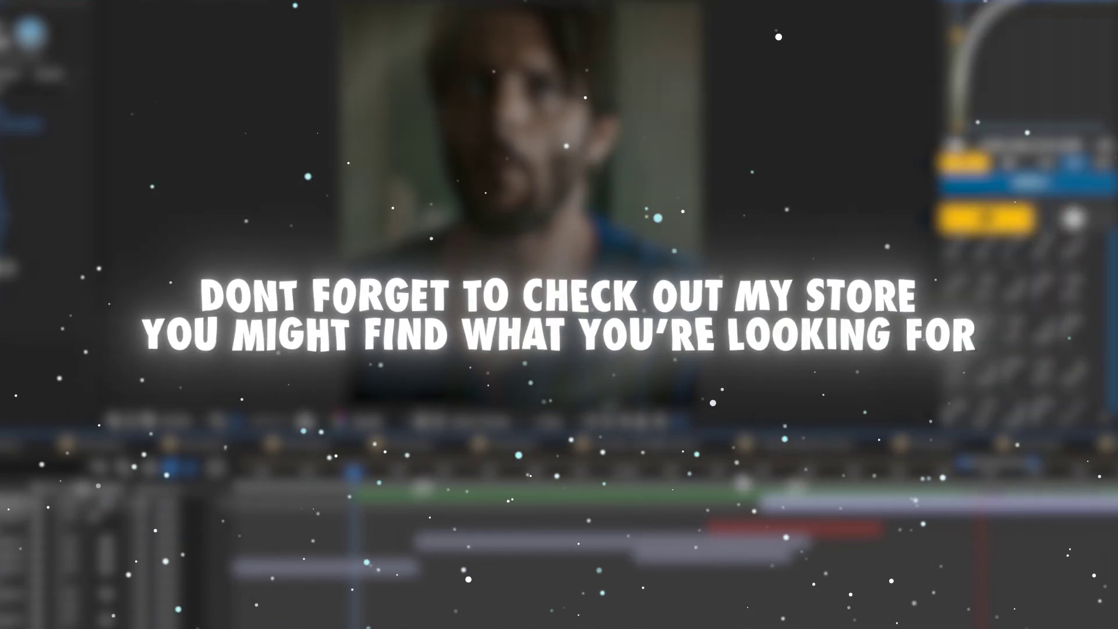
# - Switch to YouTube and view the products in the Specter channel's store
pyautogui.click(460, 385)
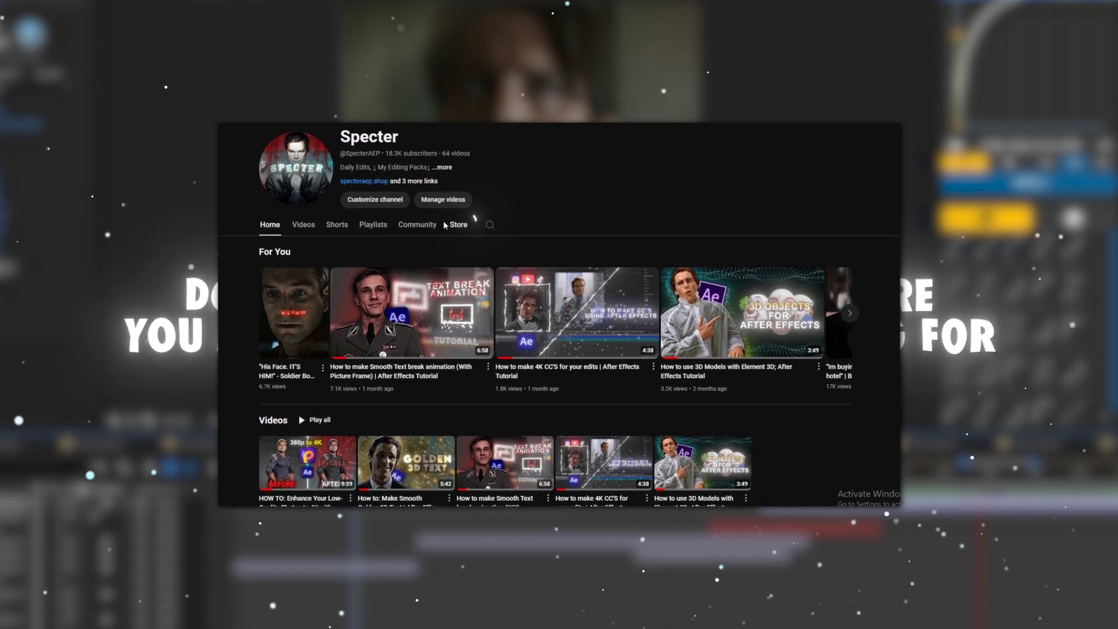
pyautogui.scroll(-2, 474, 262)
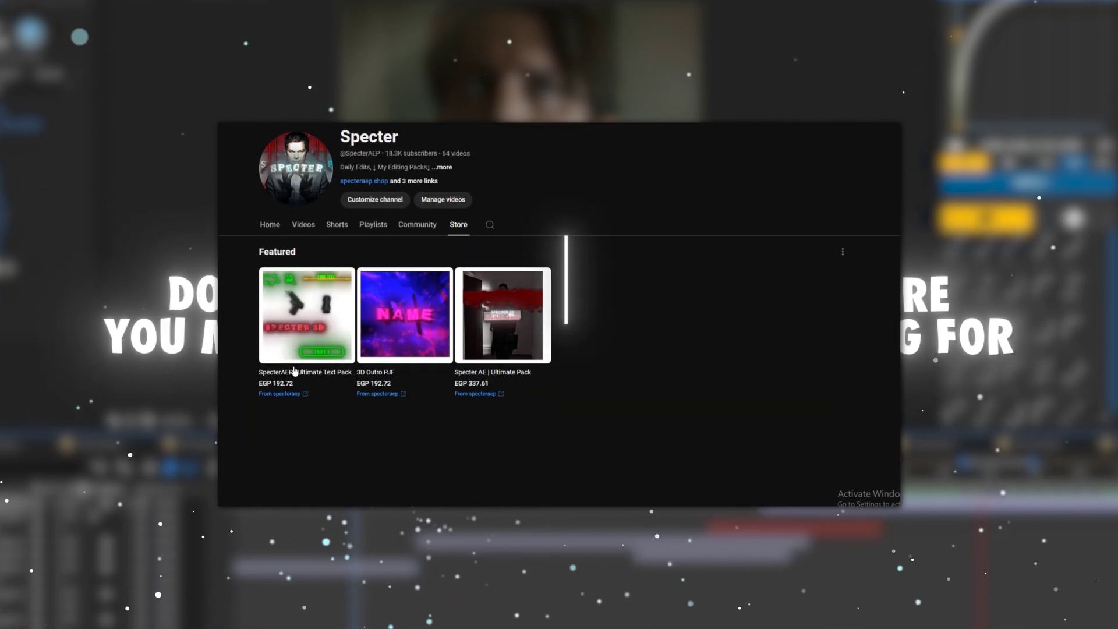